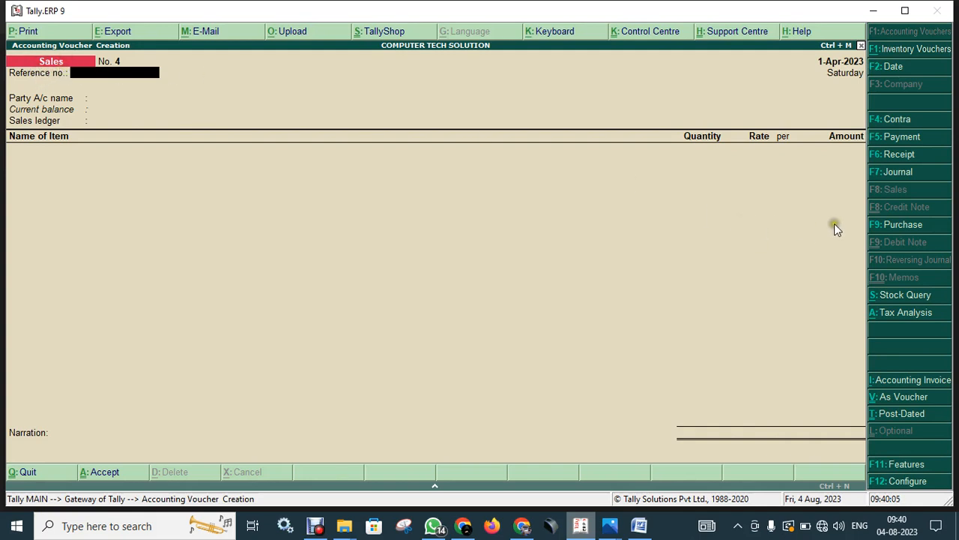
Switch the new accounting voucher from Sales to a Purchase voucher, No. 4.
click(892, 224)
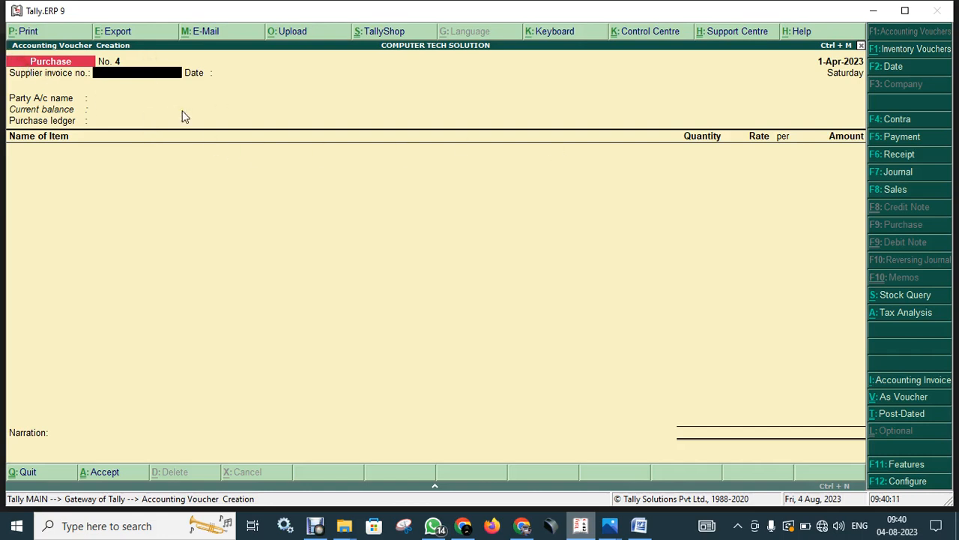
Enter 1234 as the supplier invoice number.
text(1234)
key(Return)
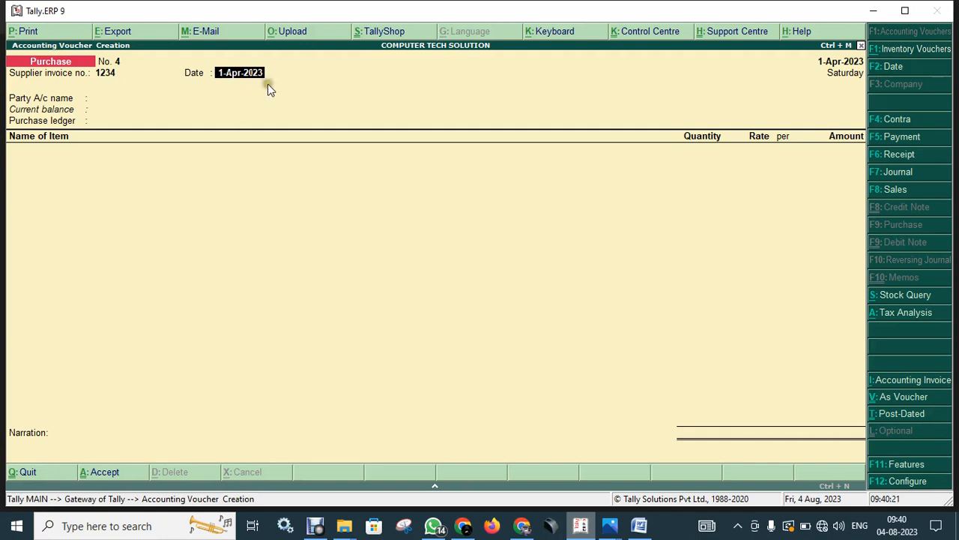
Change the purchase voucher date from 1-Apr-2023 to 1-Aug-2023.
click(890, 69)
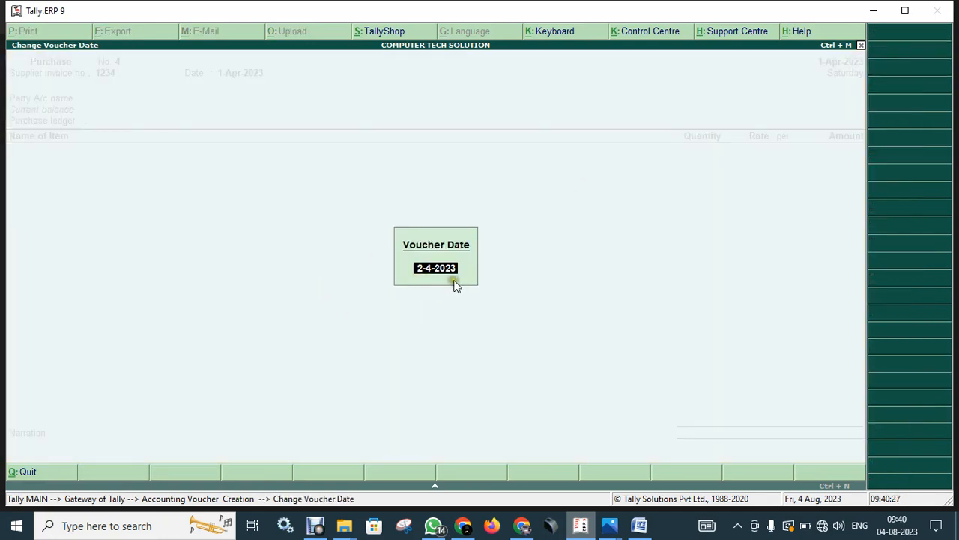
text(1)
text(0-0)
text(8-2023)
key(BackSpace)
key(BackSpace)
key(BackSpace)
key(BackSpace)
key(BackSpace)
key(BackSpace)
text(0)
key(BackSpace)
text(4)
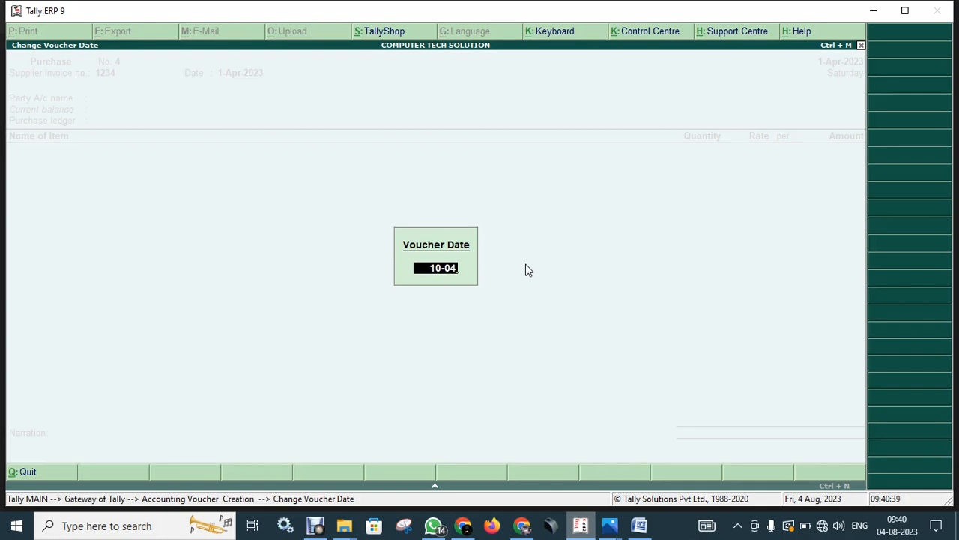
text(-2023)
key(BackSpace)
key(BackSpace)
key(BackSpace)
key(BackSpace)
key(BackSpace)
key(BackSpace)
key(BackSpace)
key(BackSpace)
key(BackSpace)
key(BackSpace)
text(1-07)
key(BackSpace)
text(8-2023)
key(Return)
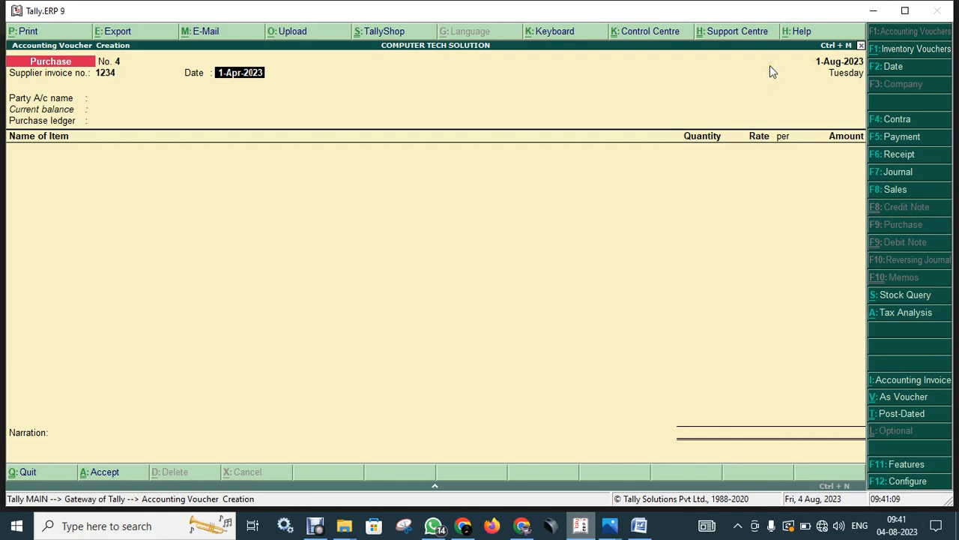
Create a party ledger named Lav Kush Computers under the Sundry Creditors group.
key(Return)
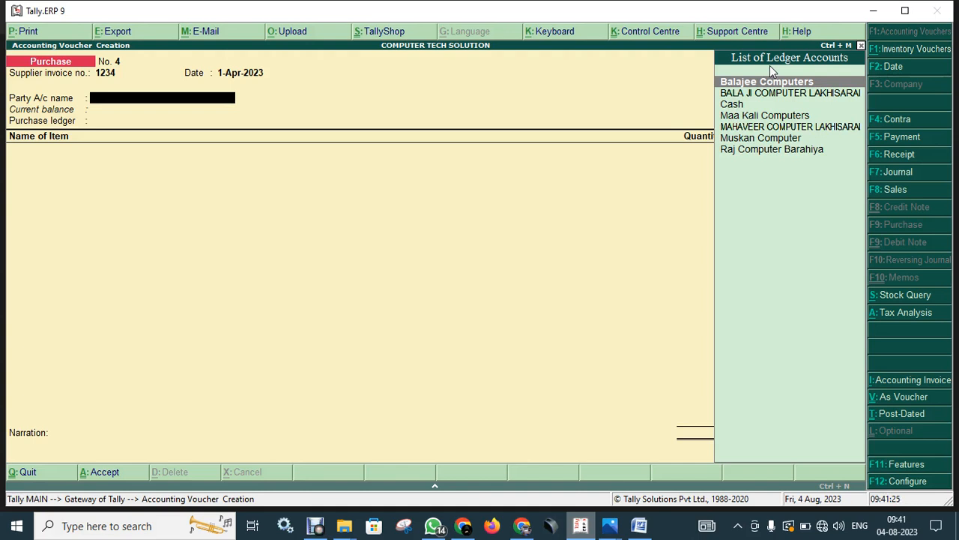
key(alt+c)
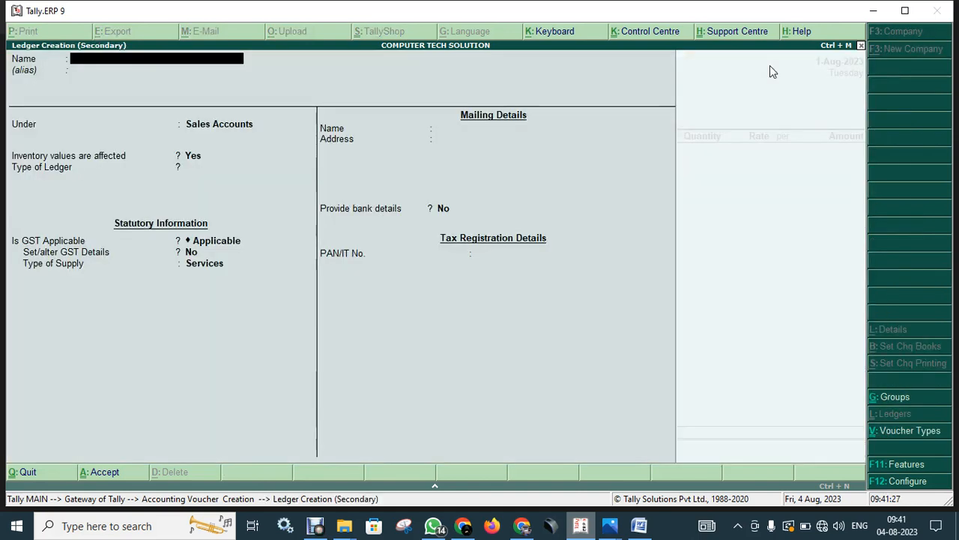
text(Lav Kush)
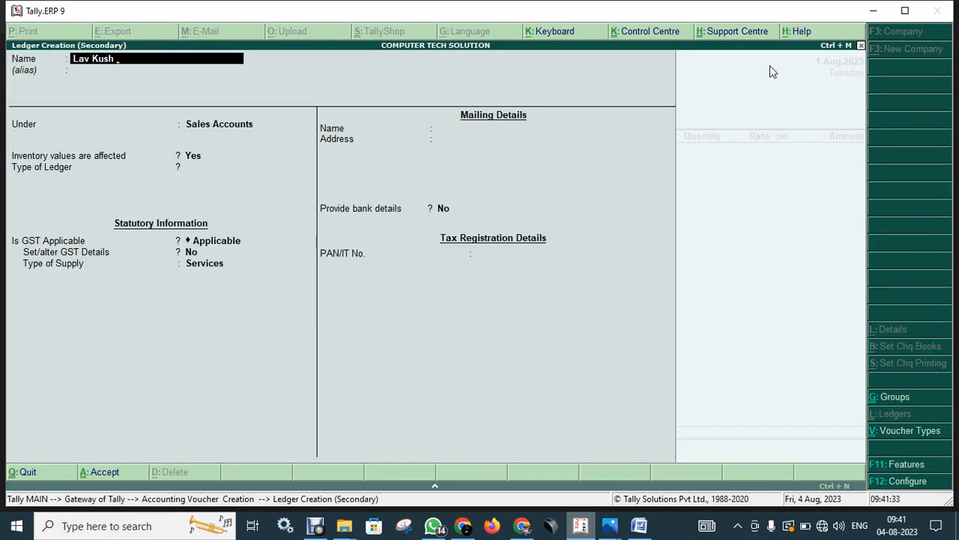
text( Computers)
key(Return)
key(Return)
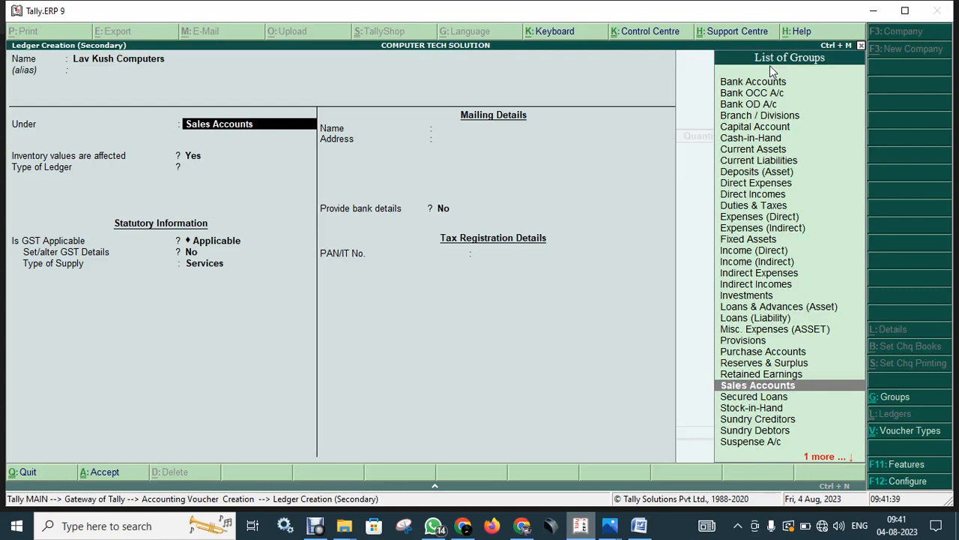
text(Sun)
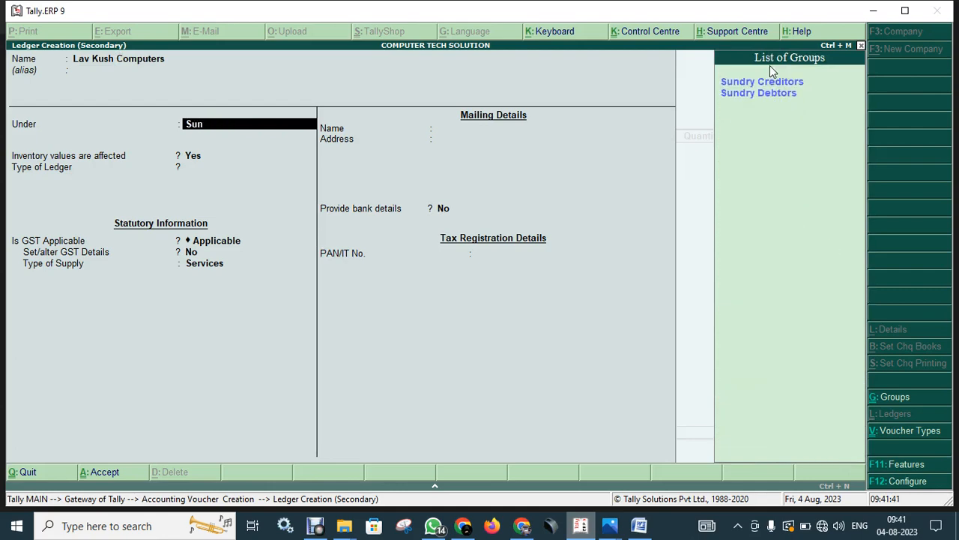
key(Return)
text(n)
key(Return)
key(Return)
key(Return)
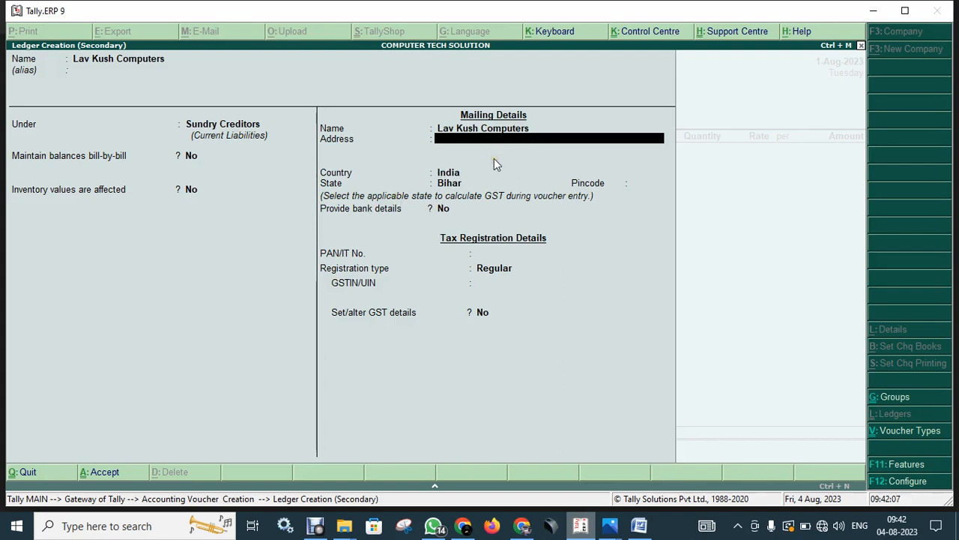
Fill in the Lav Kush Computers ledger's mailing address as New Delhi.
text(Baban)
text(a a)
key(BackSpace)
key(BackSpace)
text(New Delh)
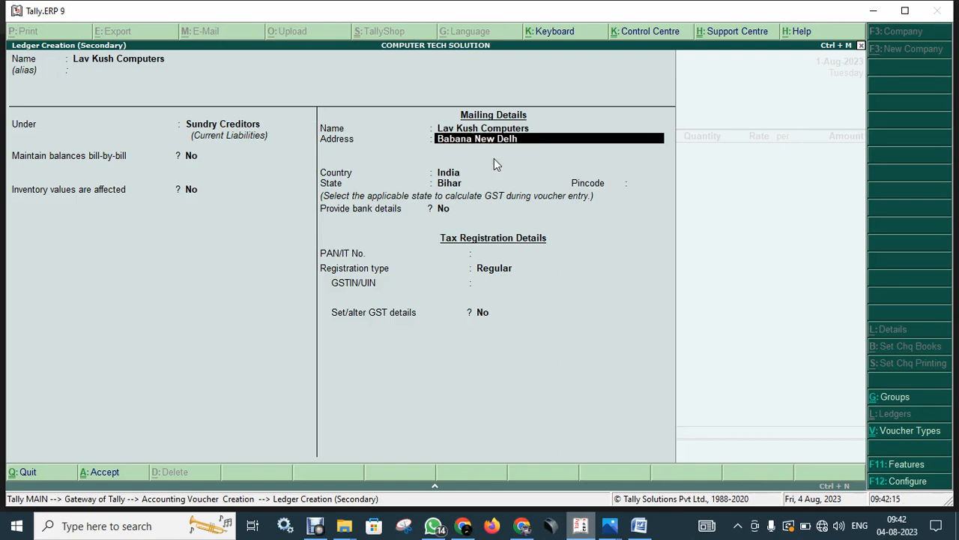
key(Return)
key(Return)
key(Return)
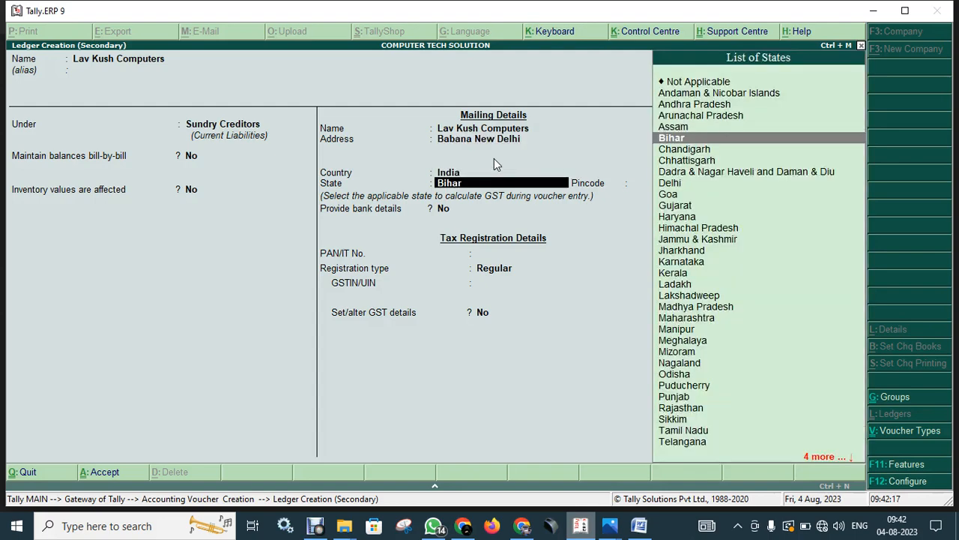
Set the ledger's state to Delhi from the List of States.
text(N)
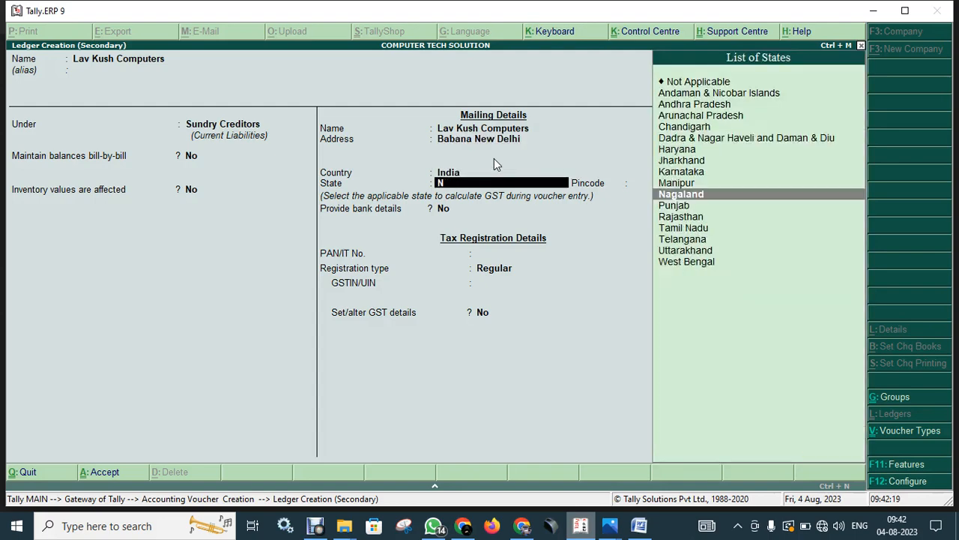
key(BackSpace)
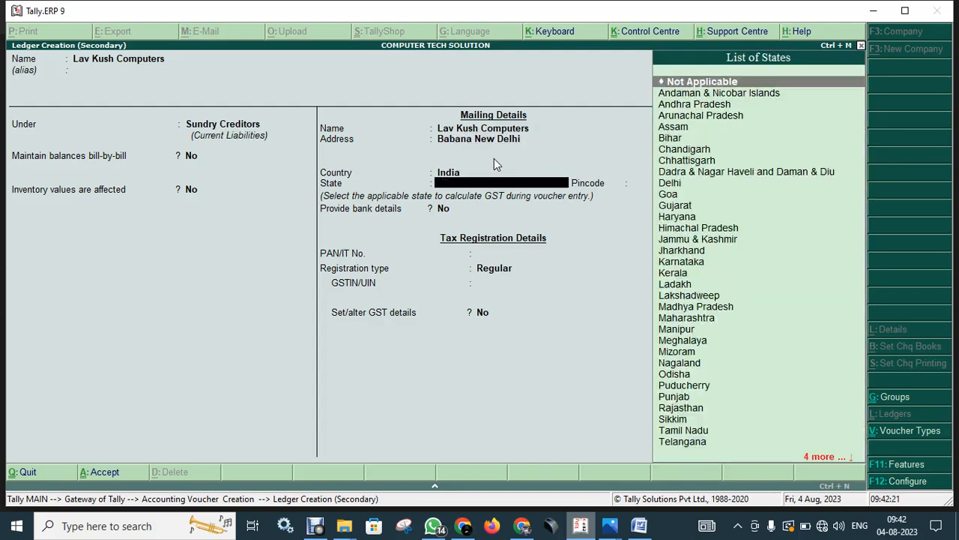
key(Down)
key(Down)
key(Down)
key(Down)
key(Down)
key(Down)
key(Down)
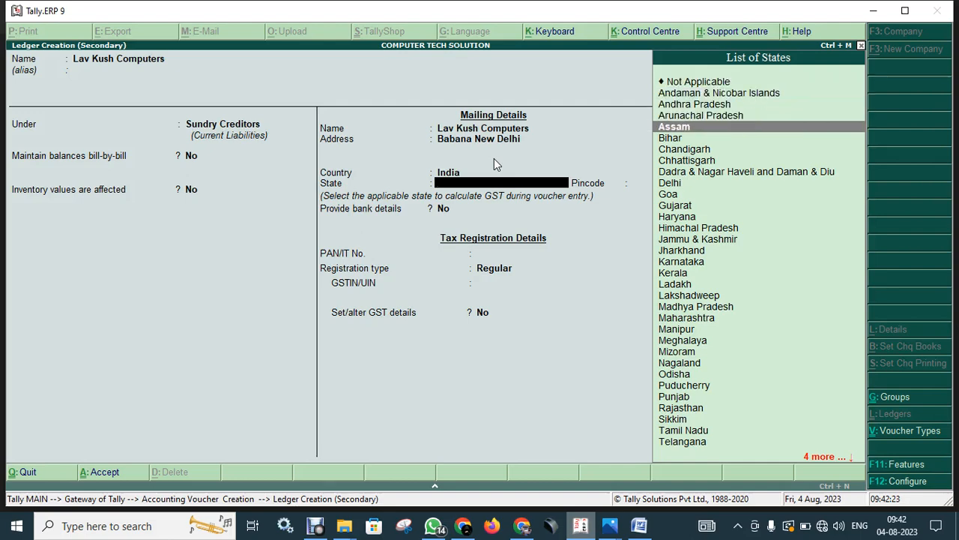
key(Down)
key(Down)
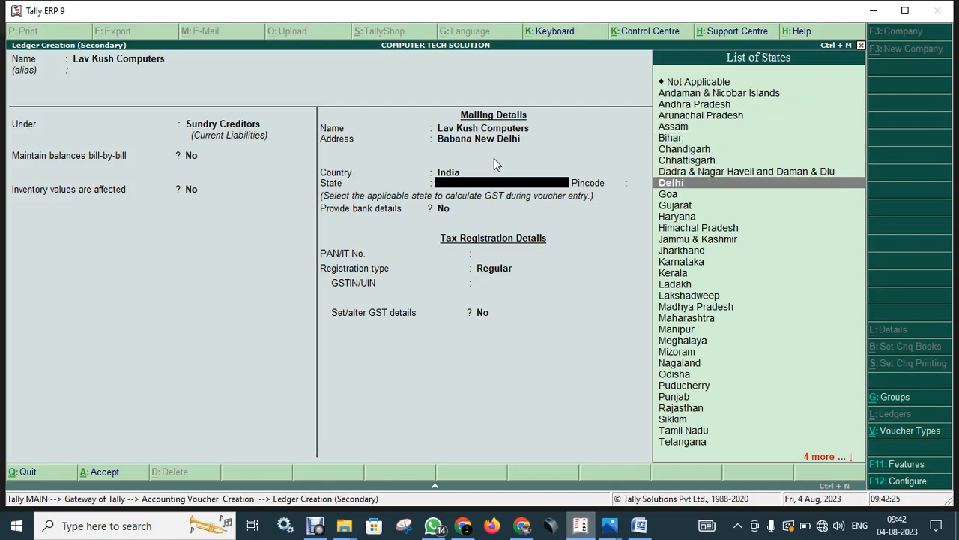
key(Return)
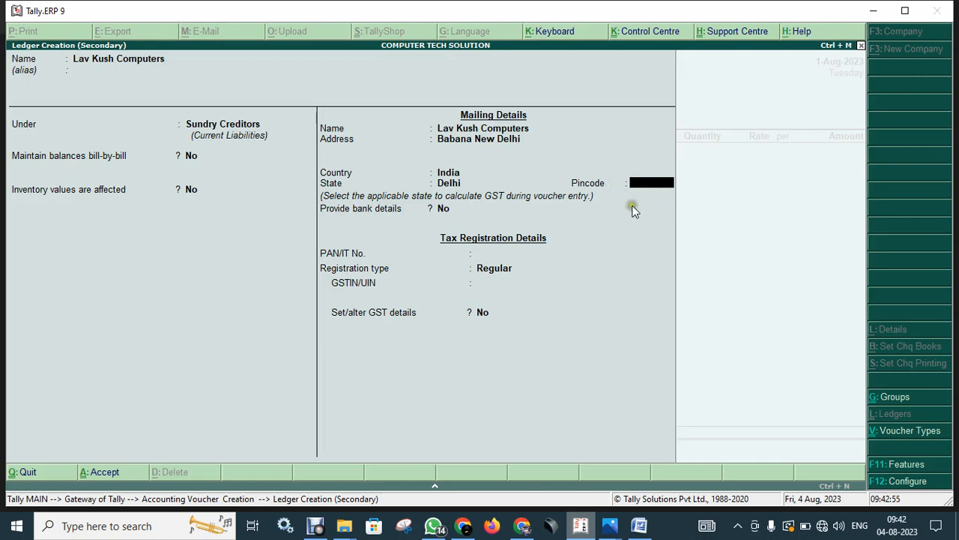
Search the web in Chrome for 'delhi pin code'.
click(463, 527)
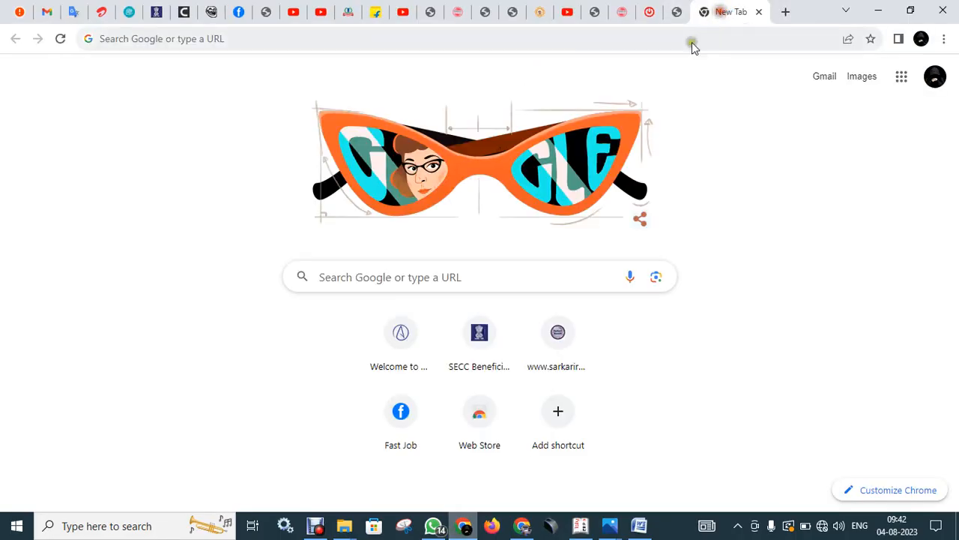
click(637, 39)
text(delh)
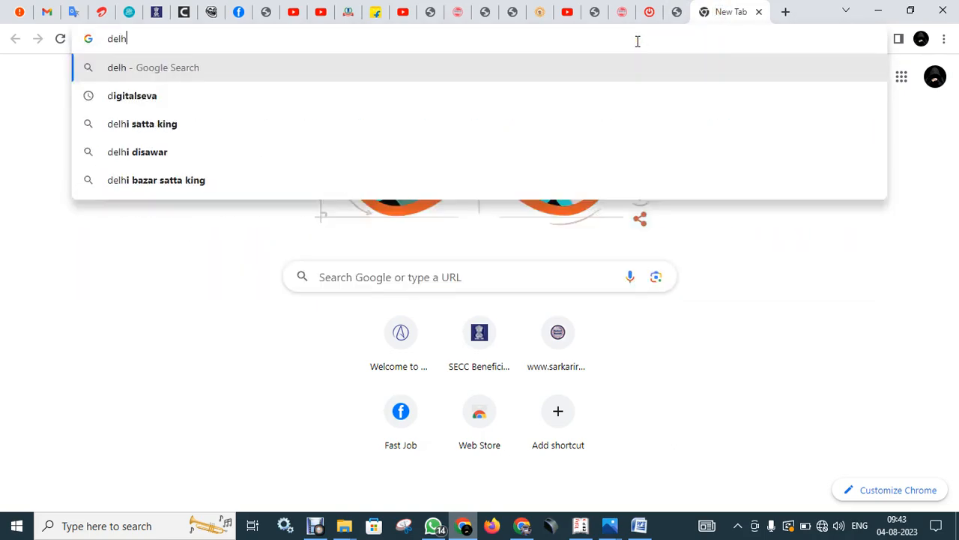
text(i pin code)
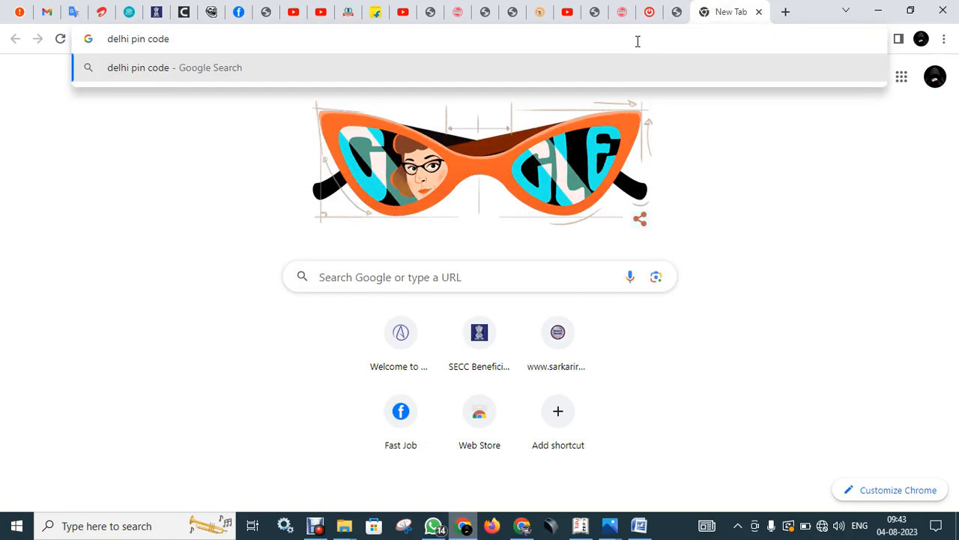
key(Return)
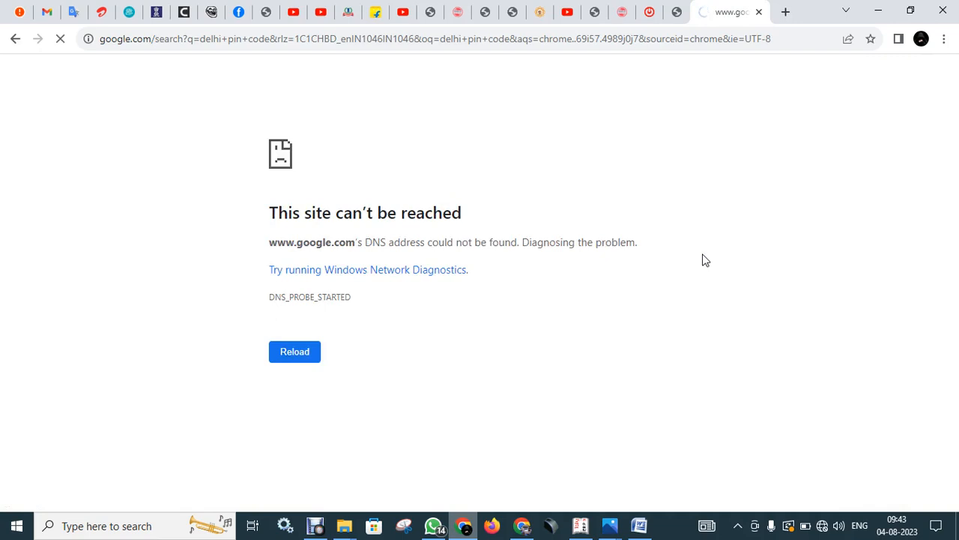
Disconnect from the current Wi-Fi and try the phone hotspot network instead.
click(822, 527)
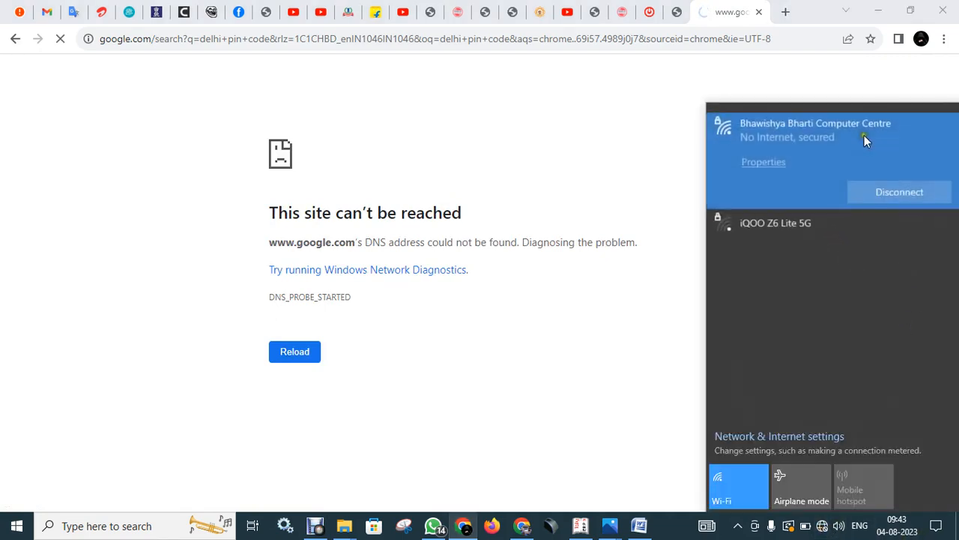
click(899, 192)
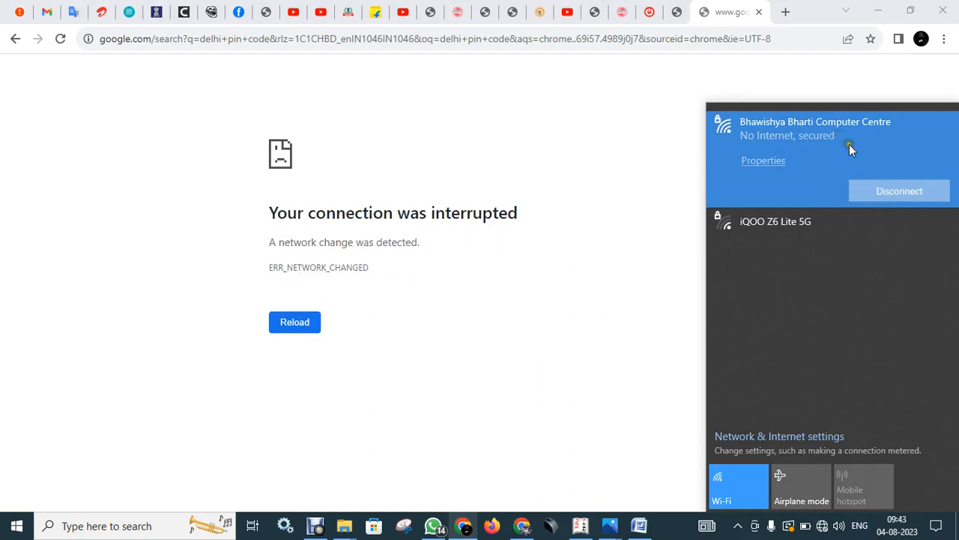
click(839, 143)
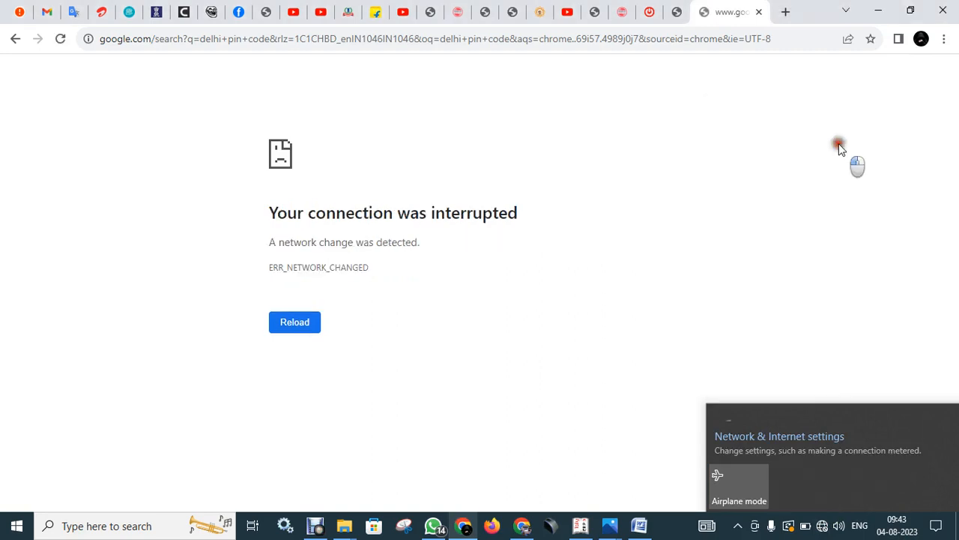
click(822, 525)
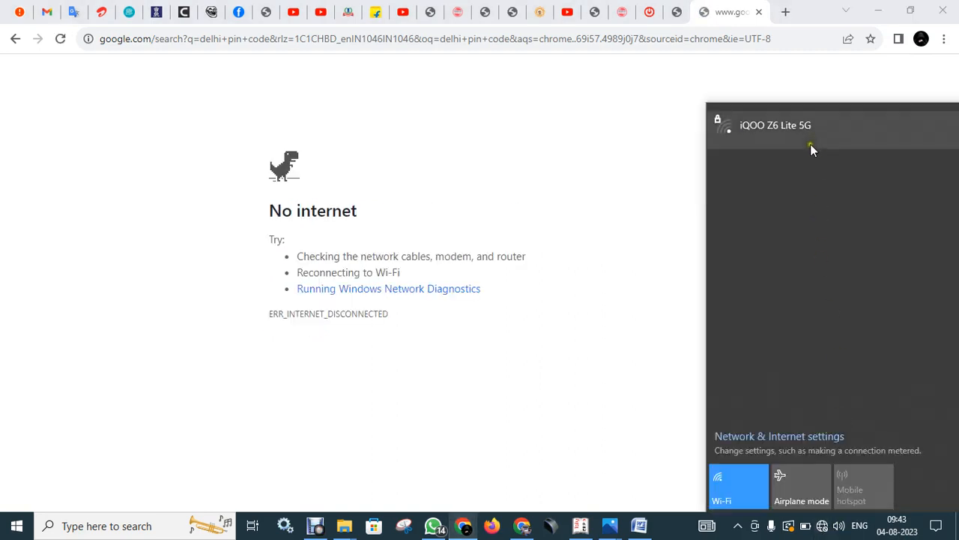
click(810, 139)
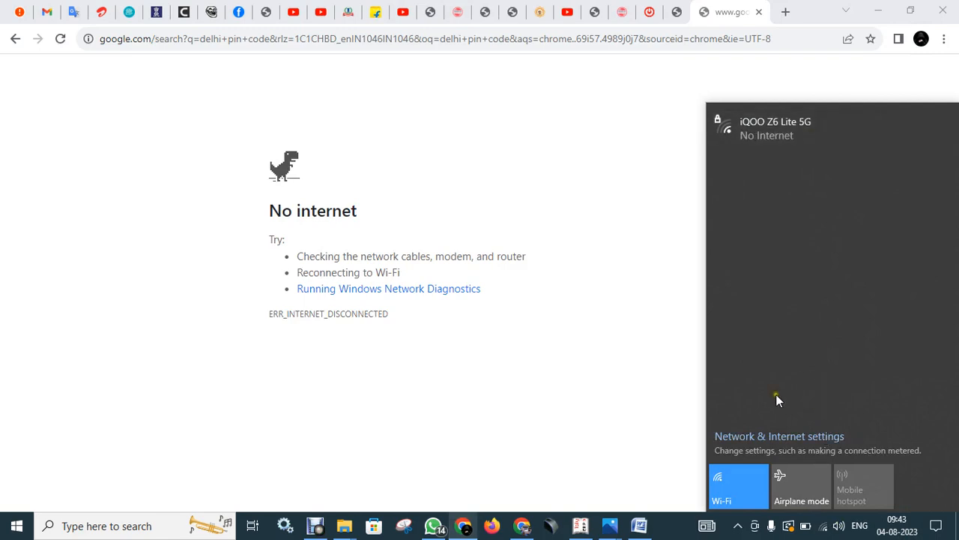
click(653, 425)
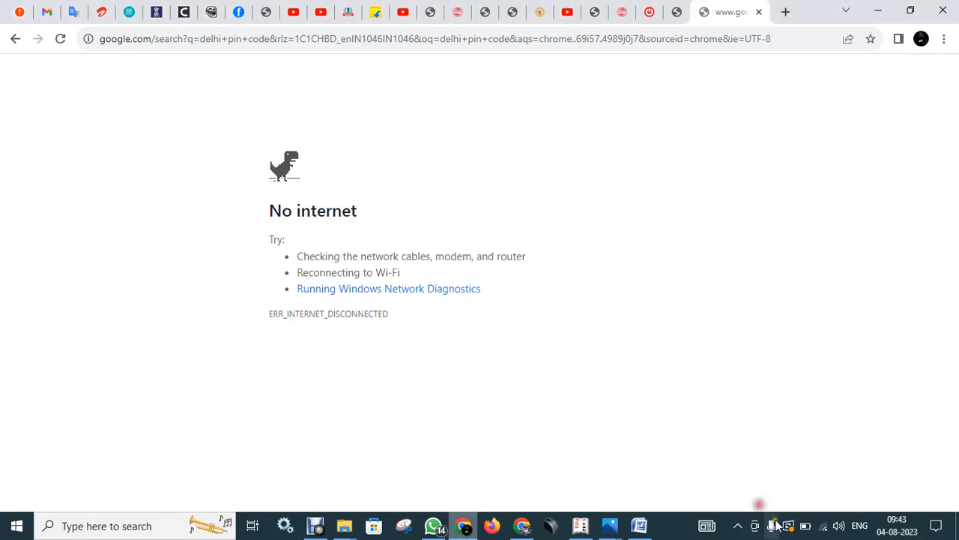
Connect to the computer centre Wi-Fi with automatic connection enabled.
click(738, 525)
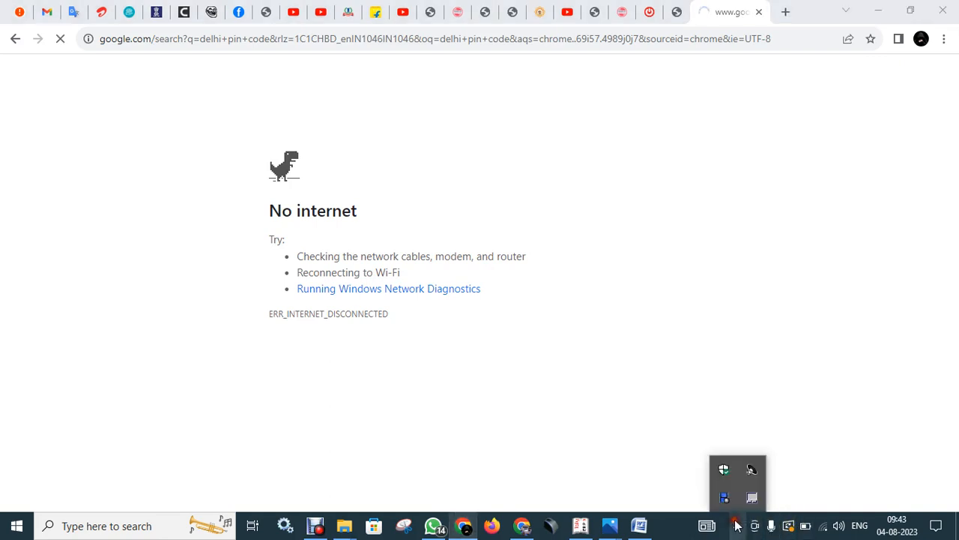
click(823, 525)
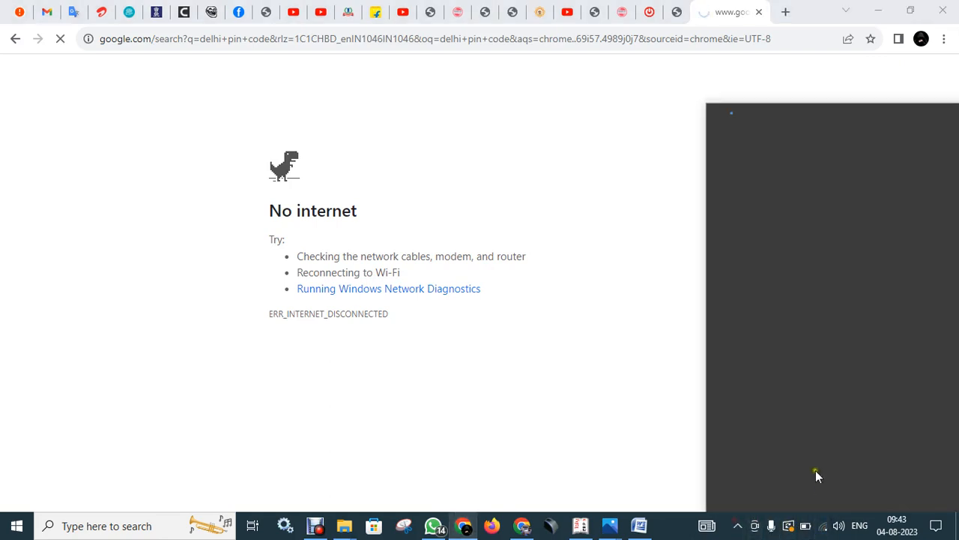
click(817, 225)
click(813, 198)
click(897, 230)
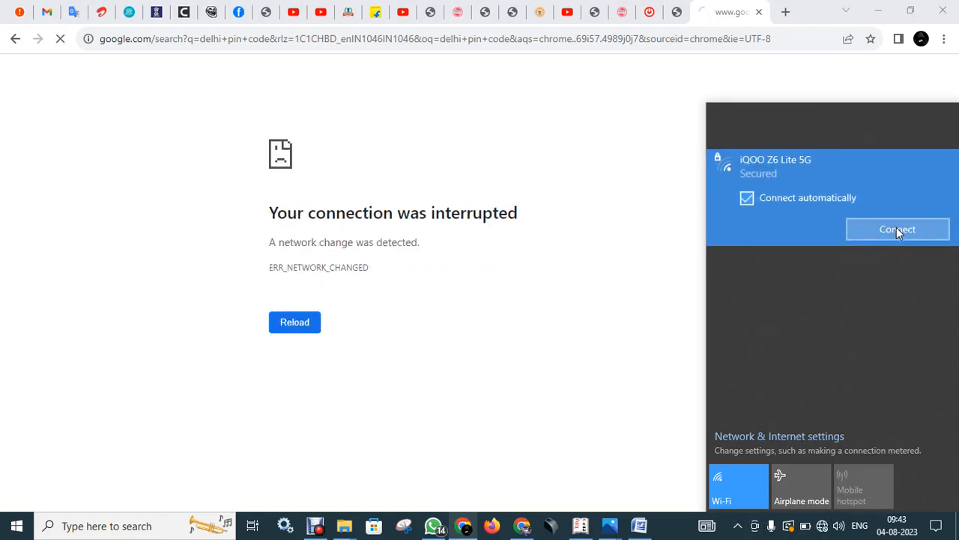
click(818, 123)
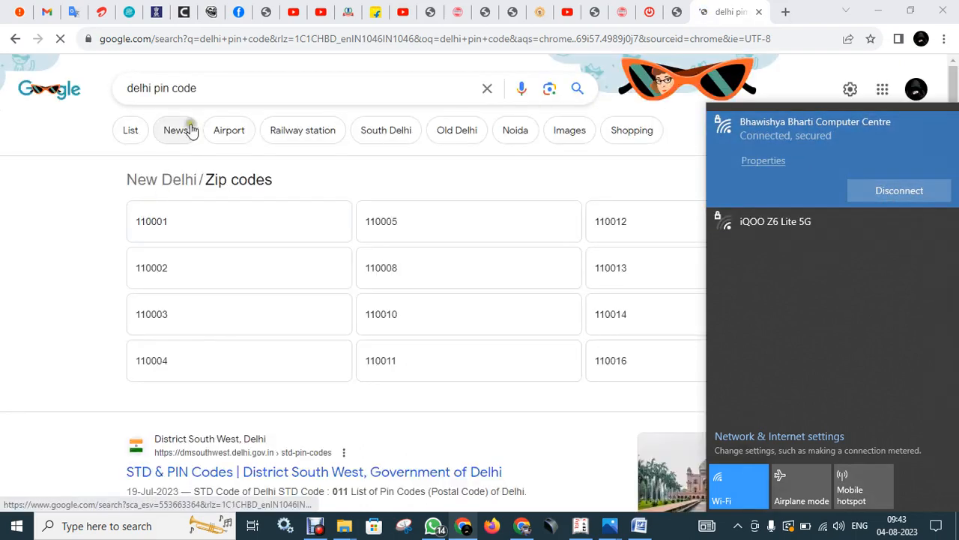
Find New Delhi pin code 110001 in the search results, then return to Tally.
click(232, 88)
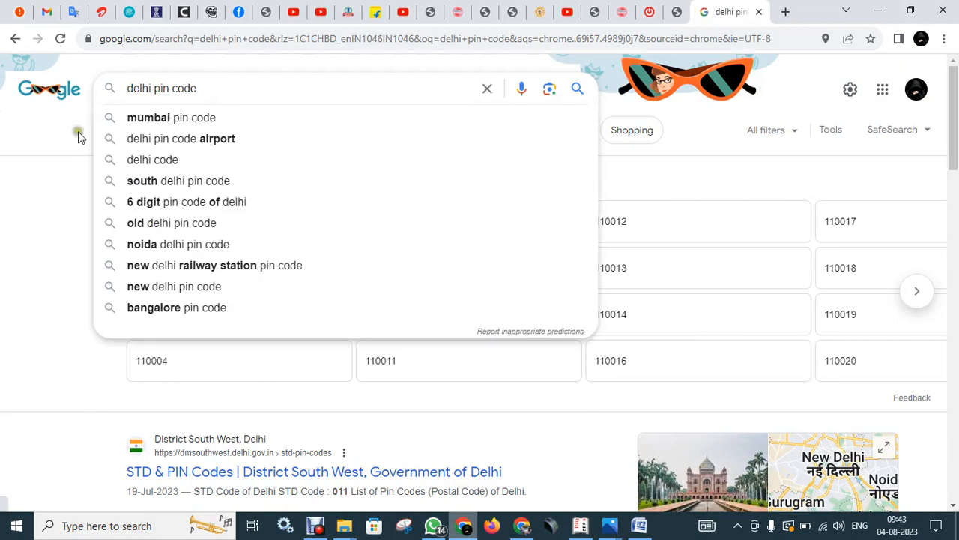
click(45, 166)
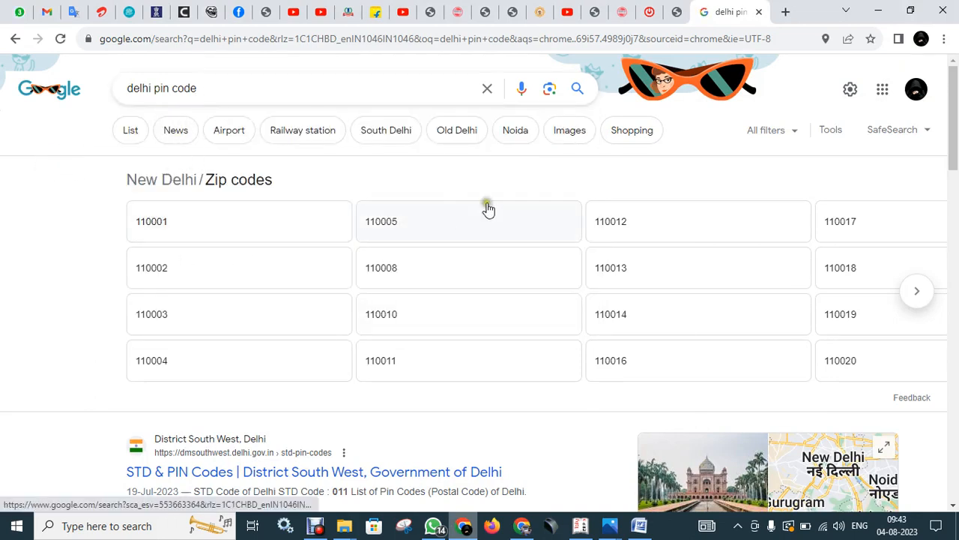
scroll(424, 296, down, 2)
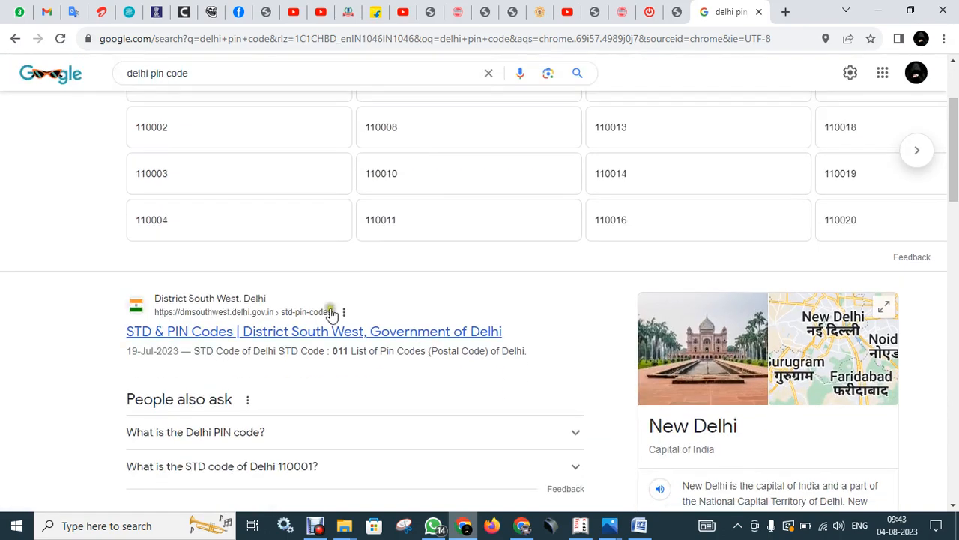
scroll(311, 270, up, 2)
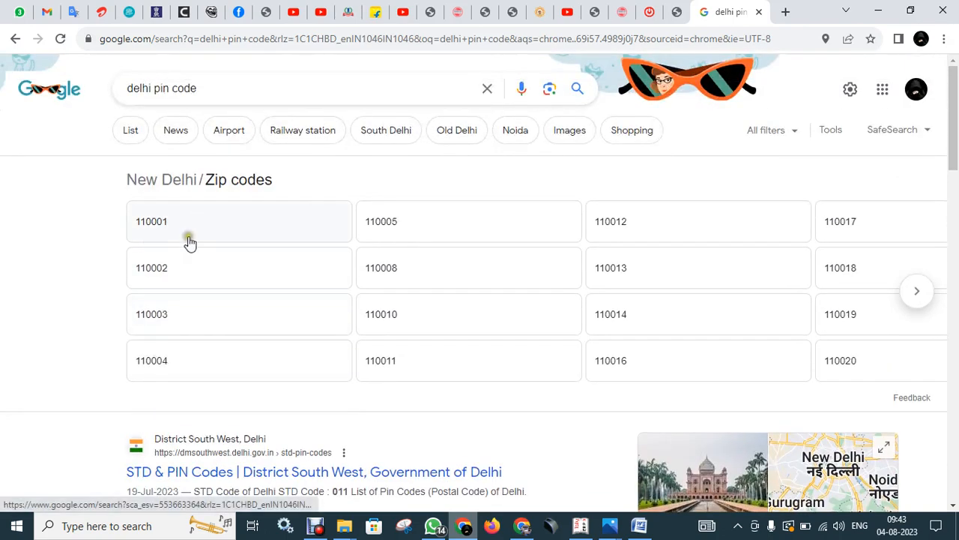
click(153, 222)
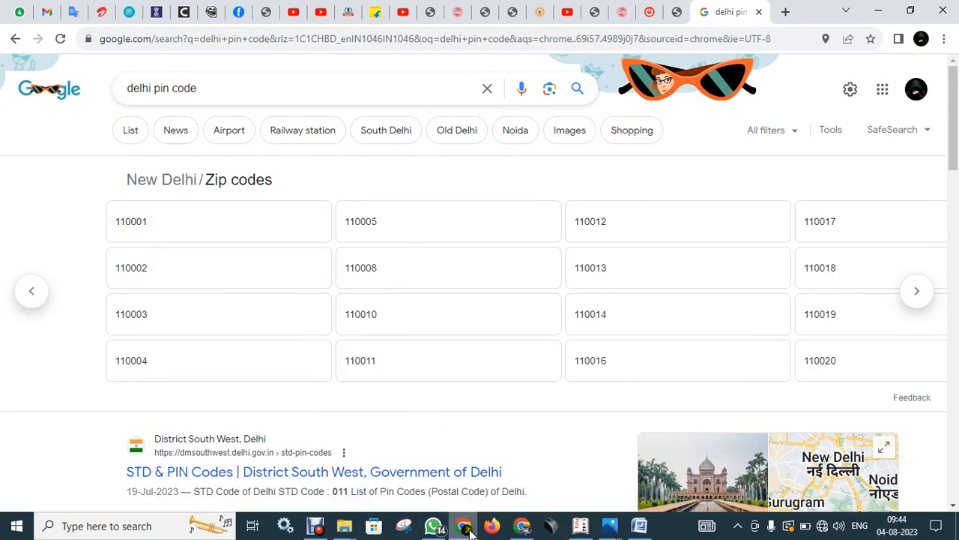
click(580, 527)
Enter pincode 110001, Regular registration type and the supplier's GSTIN on the ledger.
text(110001)
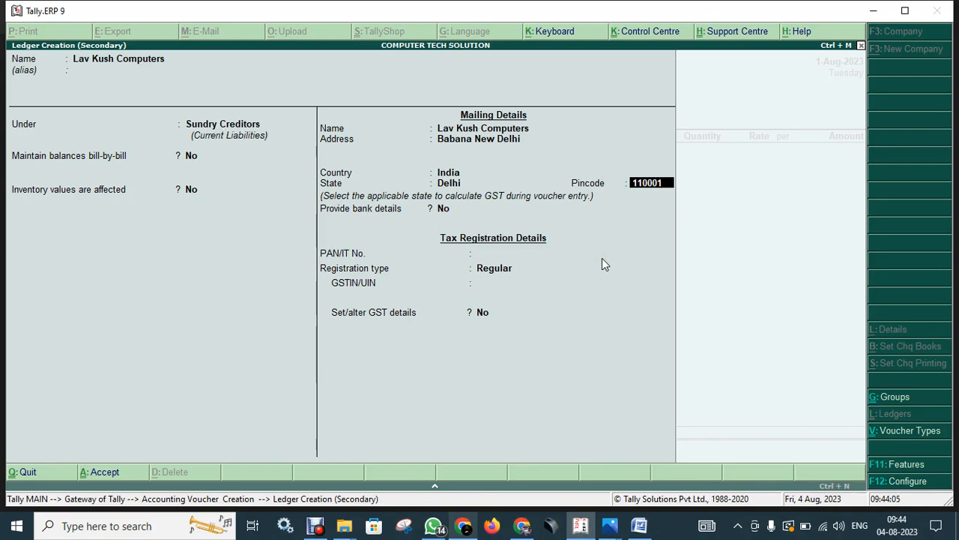
key(Return)
key(Return)
key(Return)
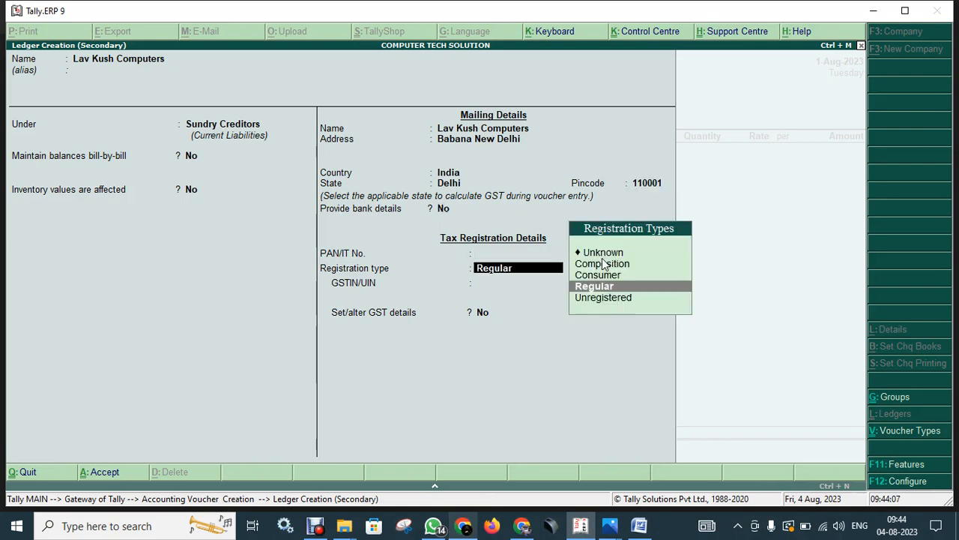
key(Return)
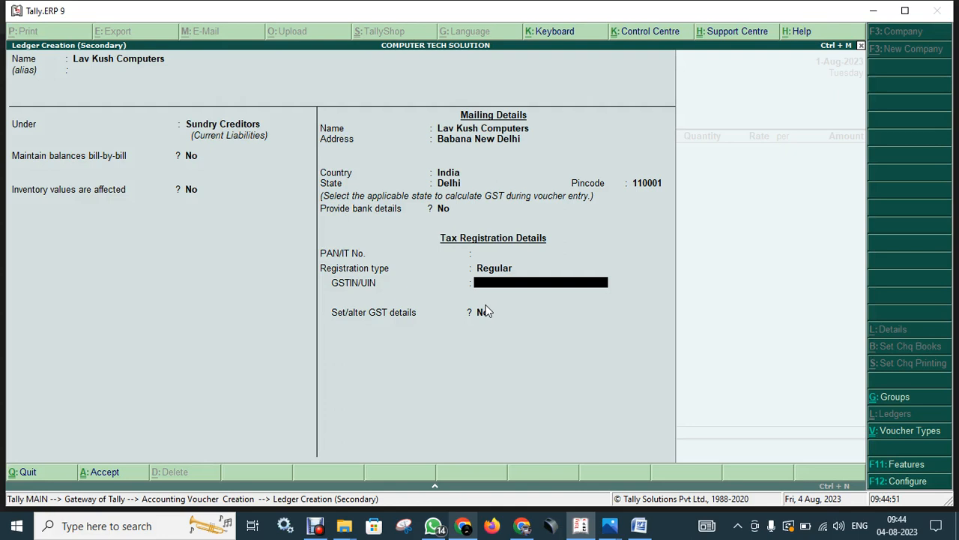
key(Return)
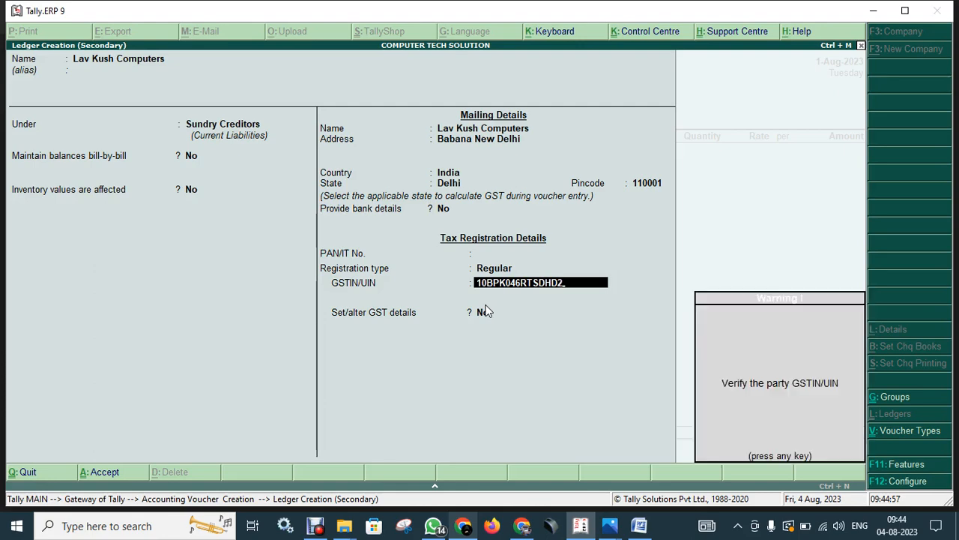
key(Return)
key(Return)
Save the Lav Kush Computers ledger, accept party details, and start a new purchase ledger.
key(Return)
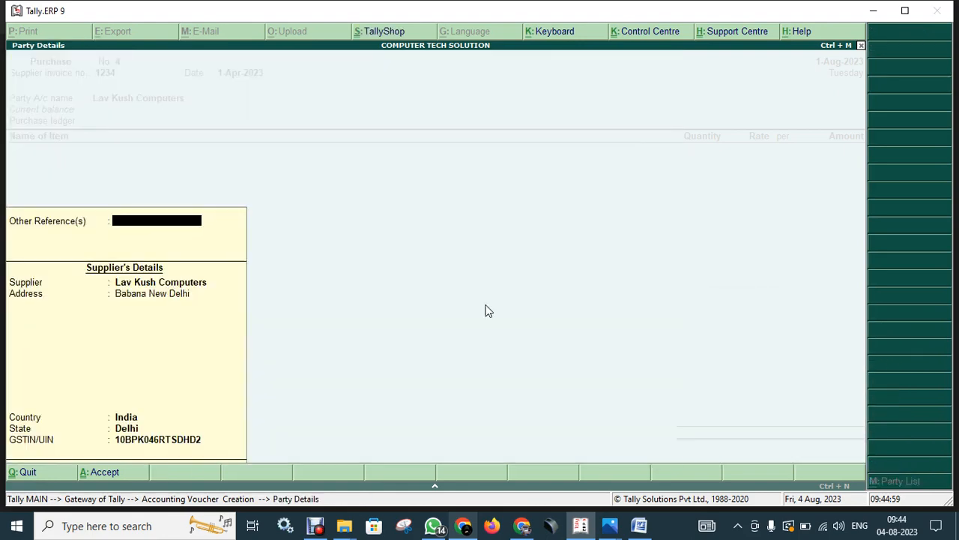
key(Return)
key(Return)
key(Return)
key(Return)
key(Return)
key(Return)
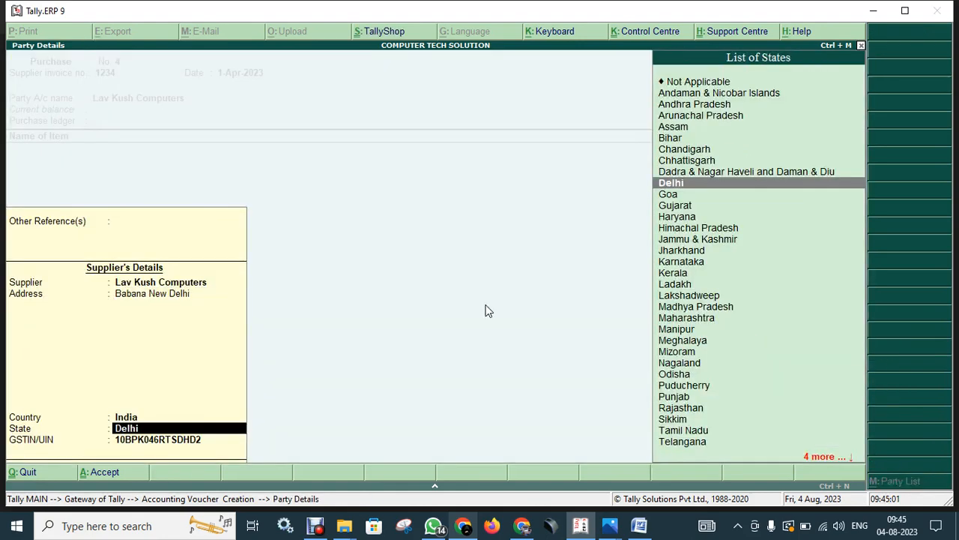
key(Return)
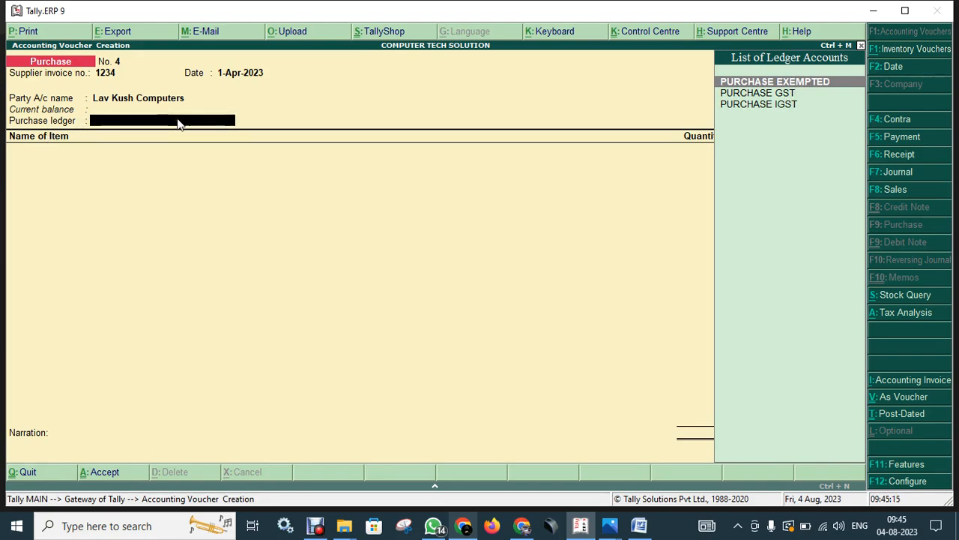
key(alt+c)
Create the ledger 'Purchase Interstate Exempt' under Purchase Accounts with supply type Goods.
text(Puirchase)
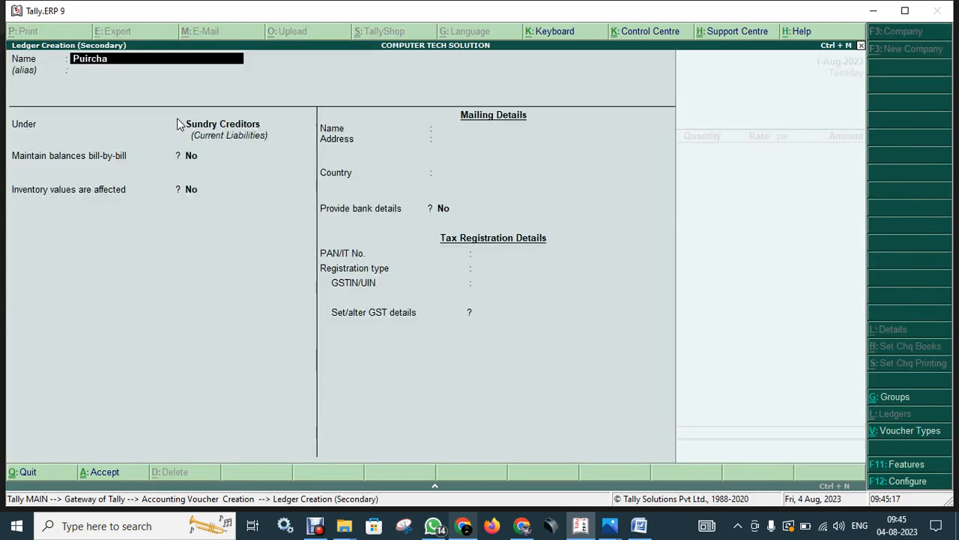
key(BackSpace)
key(BackSpace)
key(BackSpace)
key(BackSpace)
key(BackSpace)
text(rchase Interstate Exe)
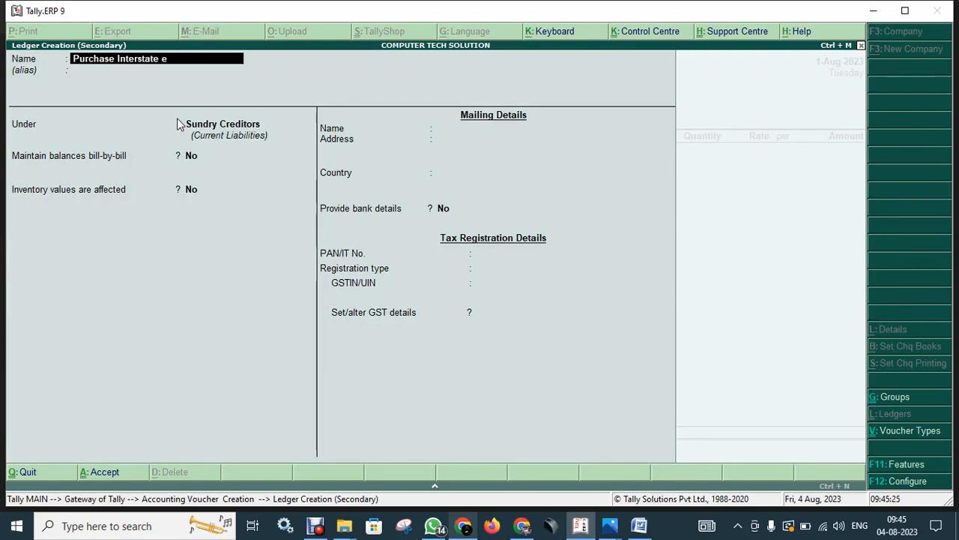
text(mpt)
key(Return)
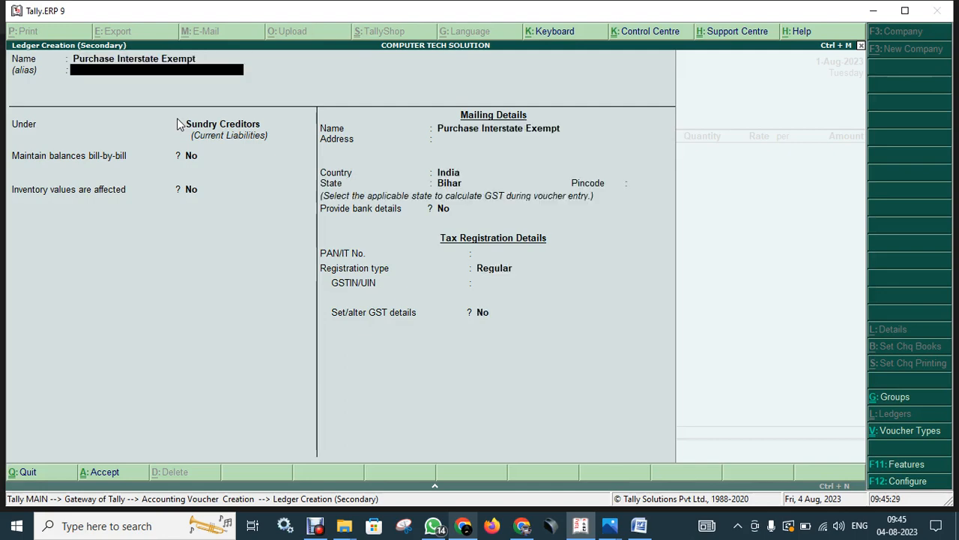
key(Return)
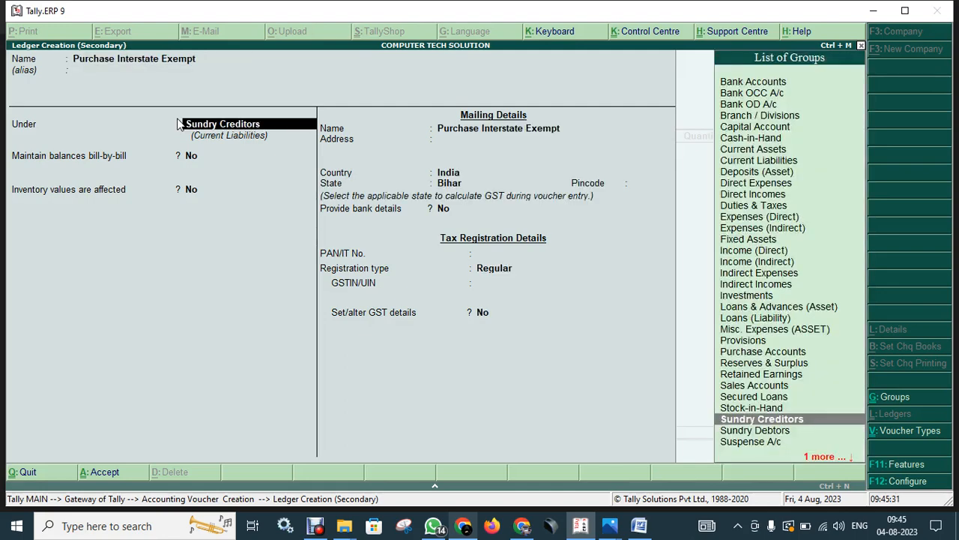
text(Pur)
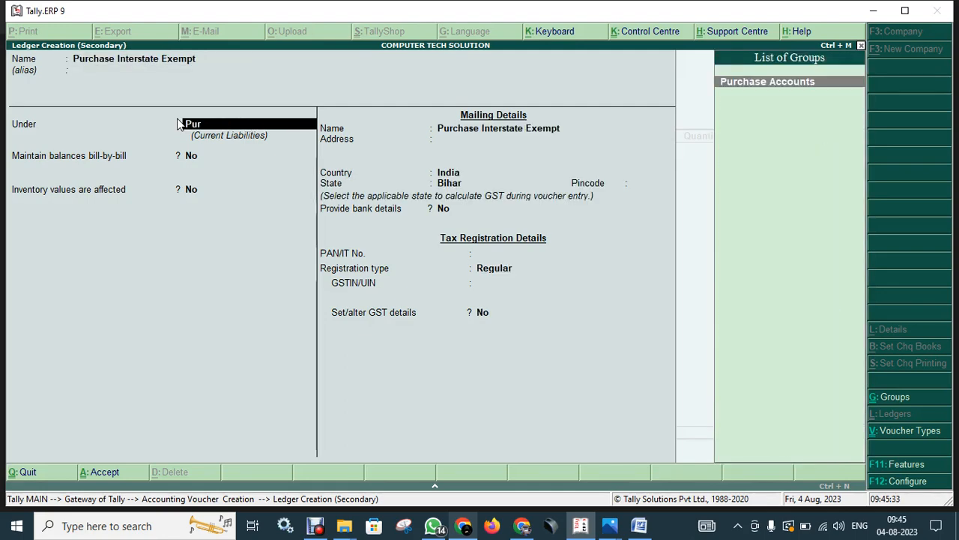
key(Return)
key(Return)
key(Return)
key(Return)
key(Return)
key(Up)
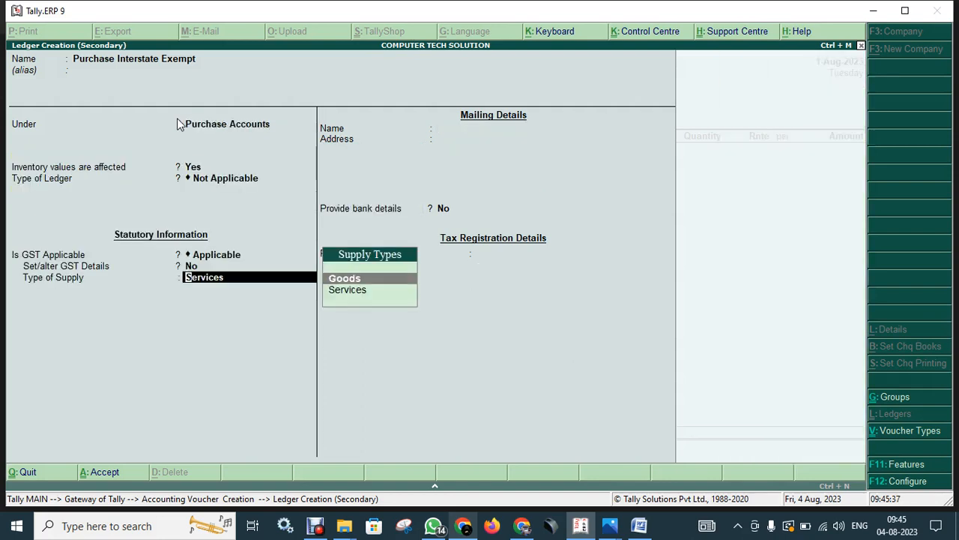
key(Return)
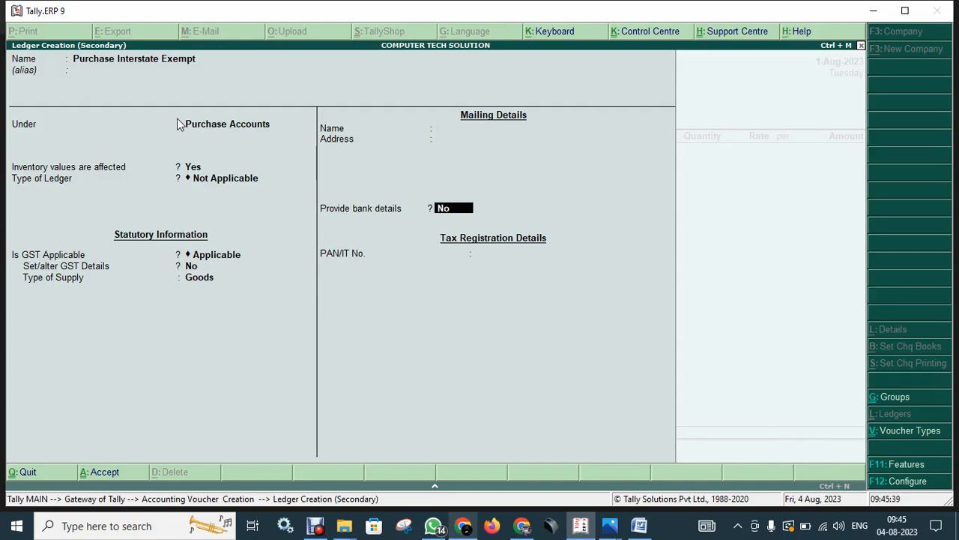
key(Return)
key(Return)
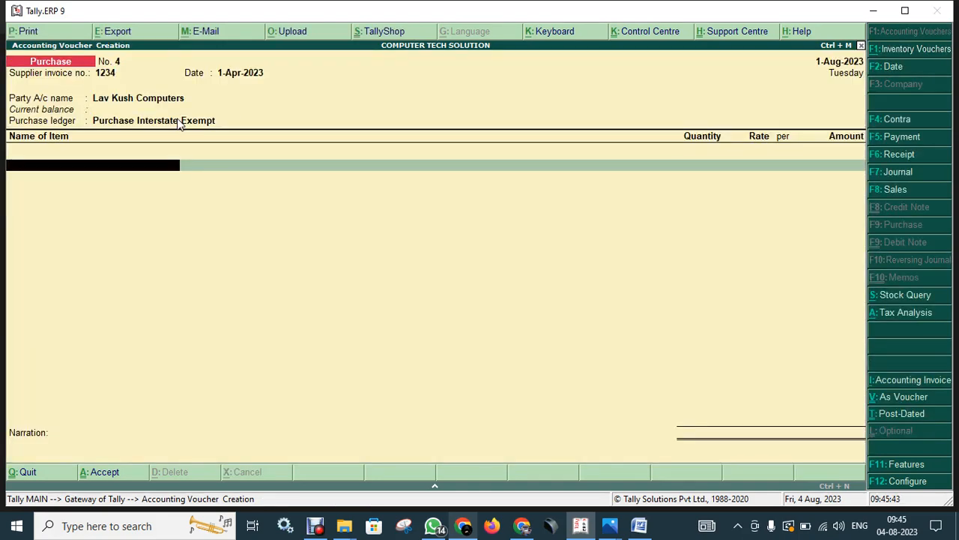
key(space)
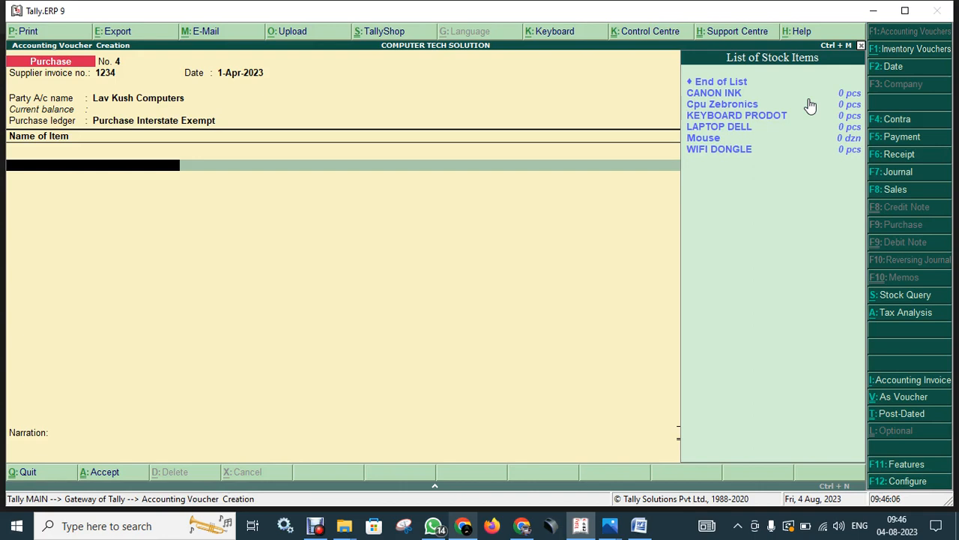
Begin a new stock item named 'Ups' from the List of Stock Items.
key(alt+c)
text(Ups)
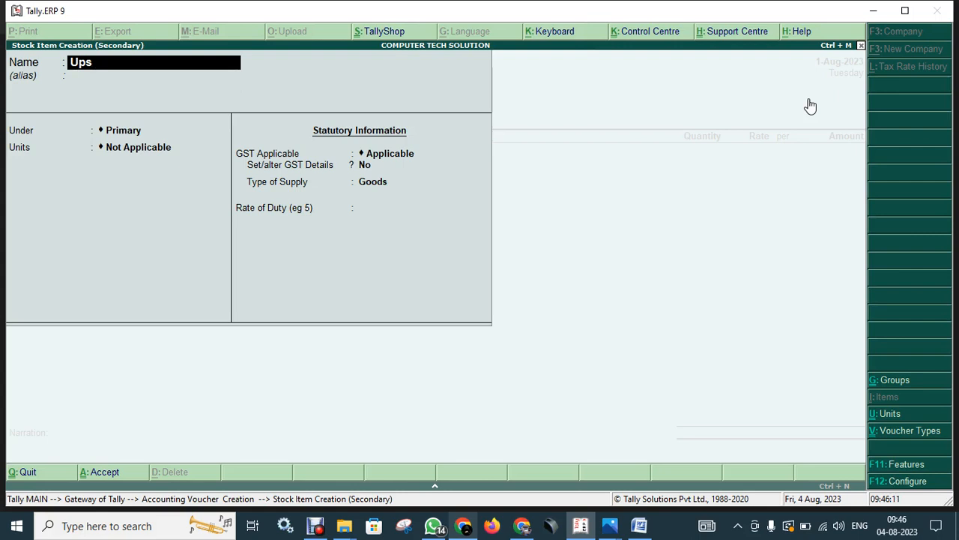
key(Return)
key(Return)
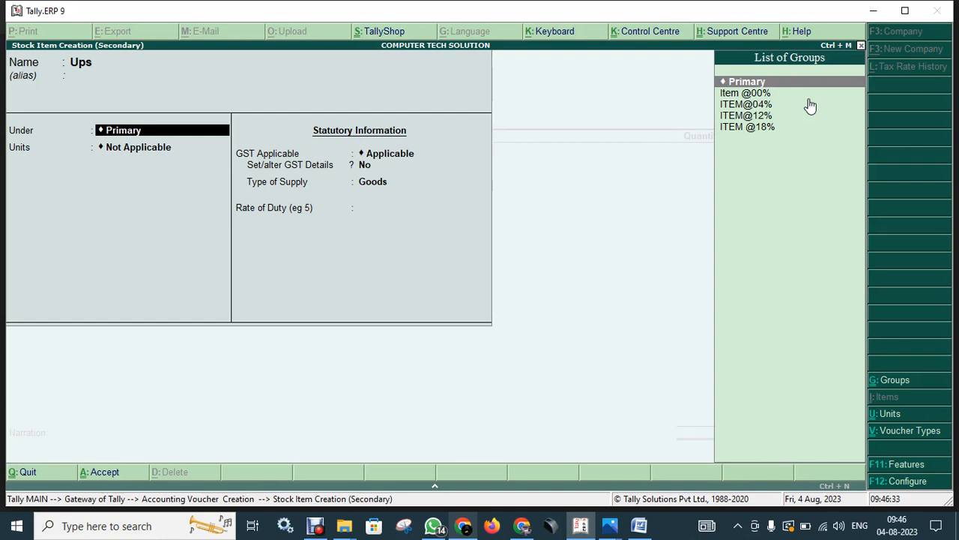
key(Down)
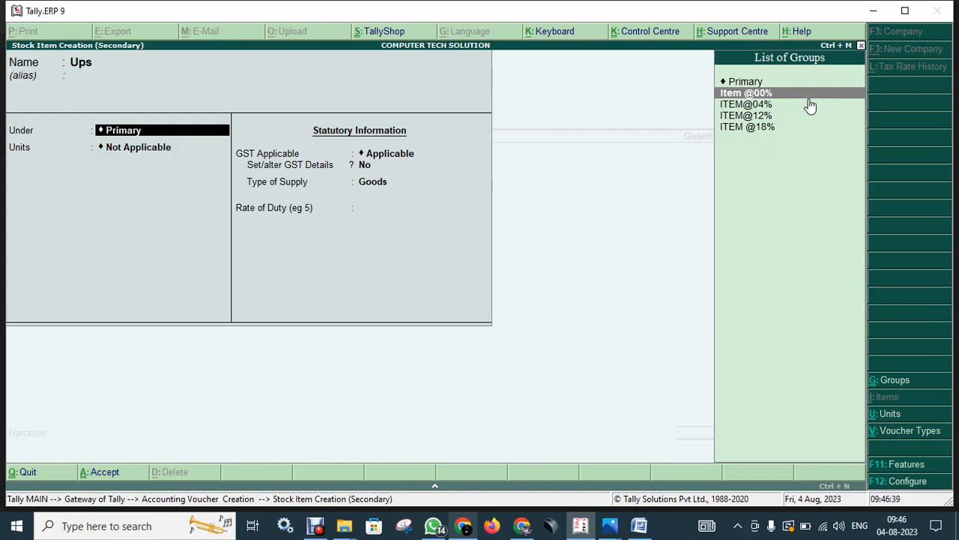
key(Return)
key(Down)
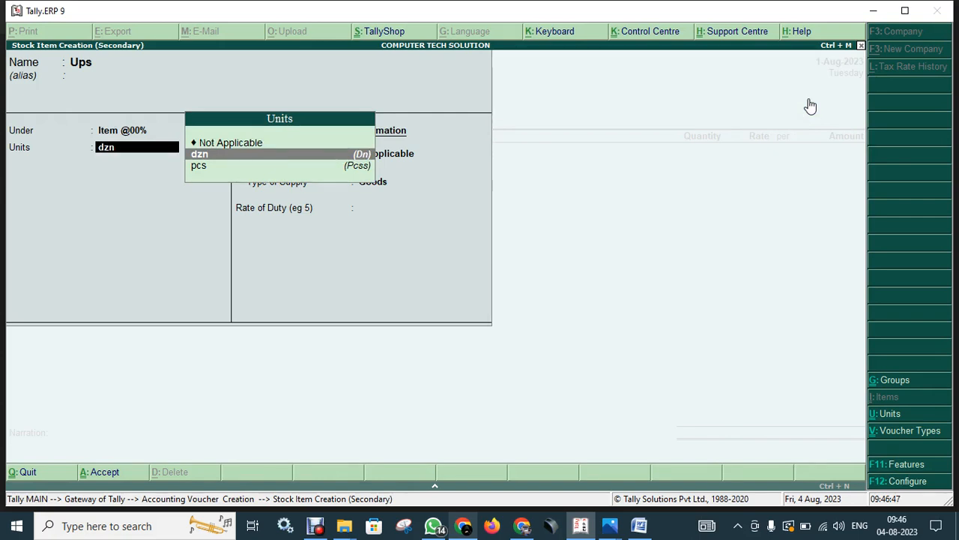
key(Down)
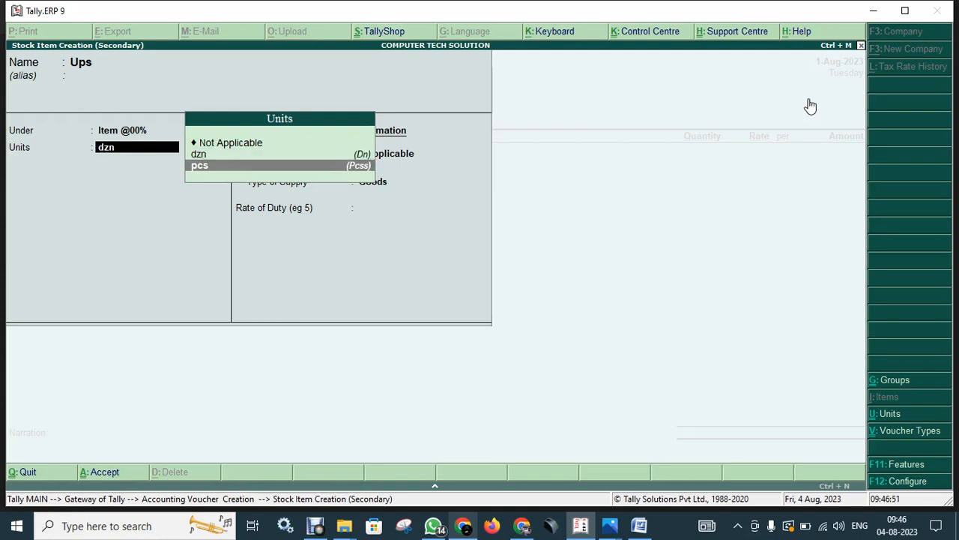
key(Return)
Enable GST details for Ups and enter HSN/SAC 8547.
key(Return)
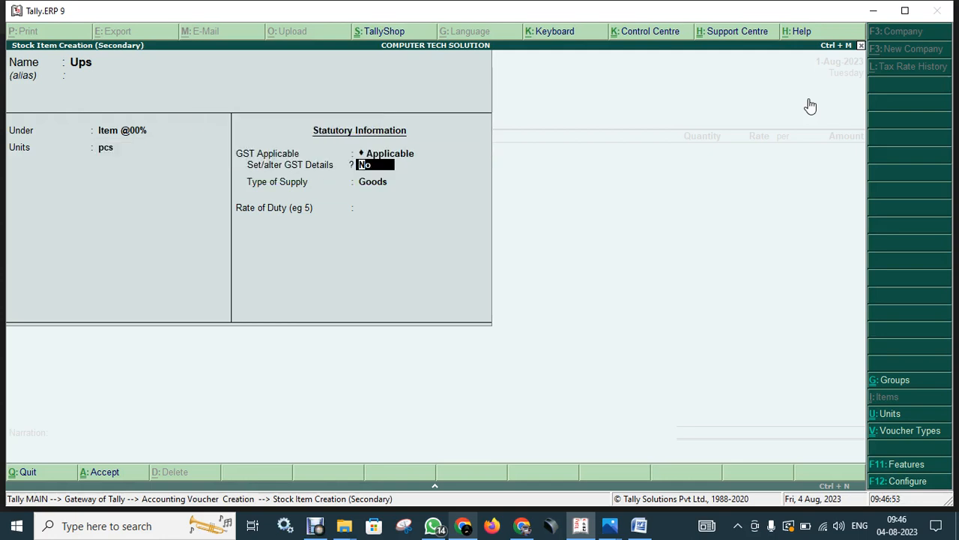
text(y)
key(Return)
key(Return)
text(8547)
key(Return)
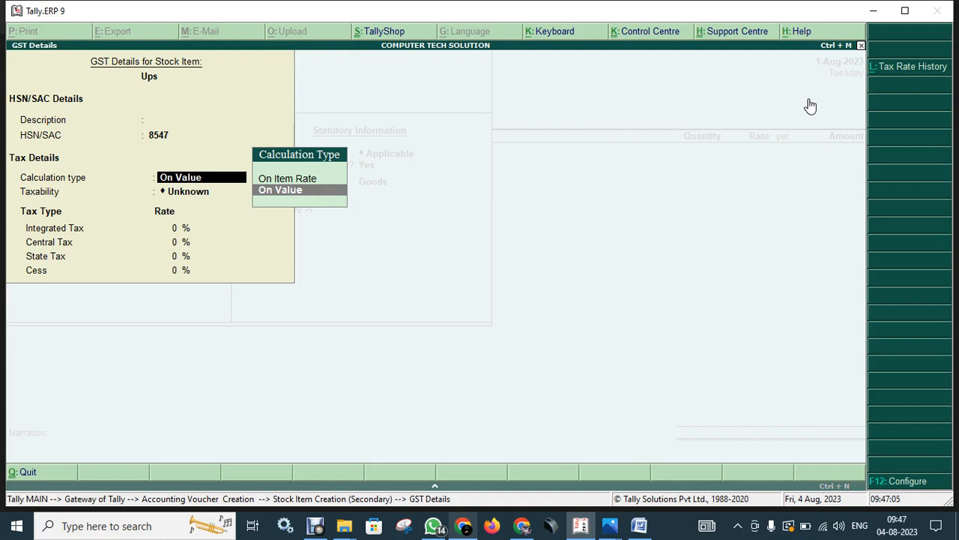
Make Ups Exempt Goods with On Value calculation and 0 rate of duty, then save it.
key(Return)
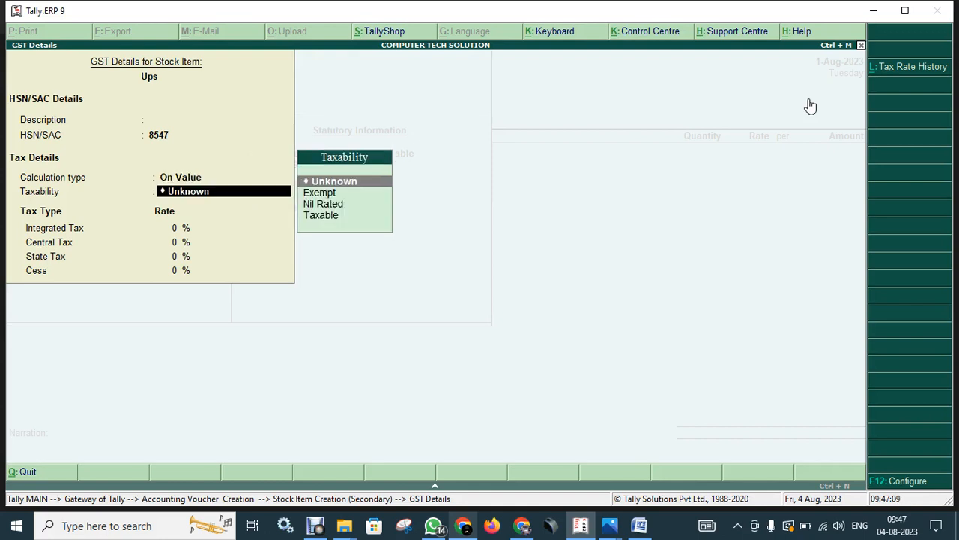
key(Down)
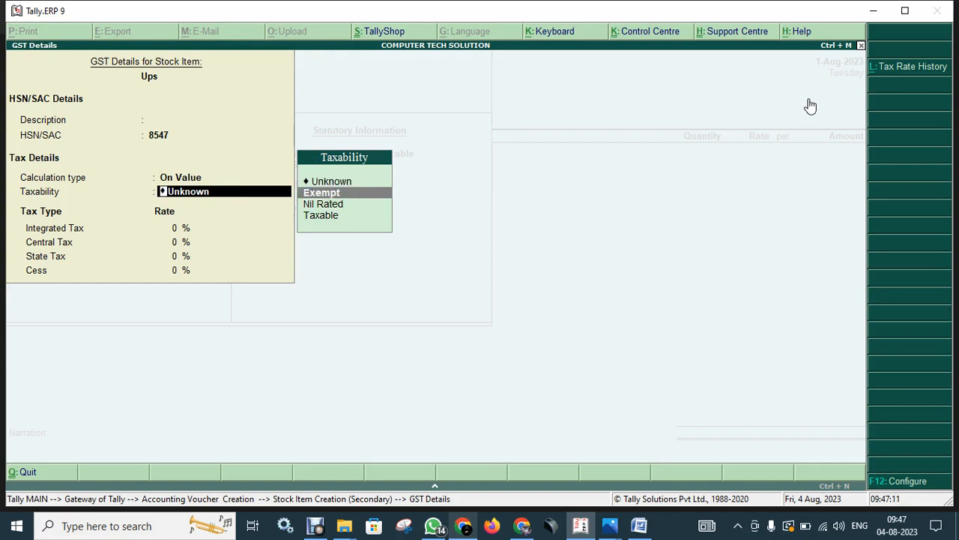
key(Return)
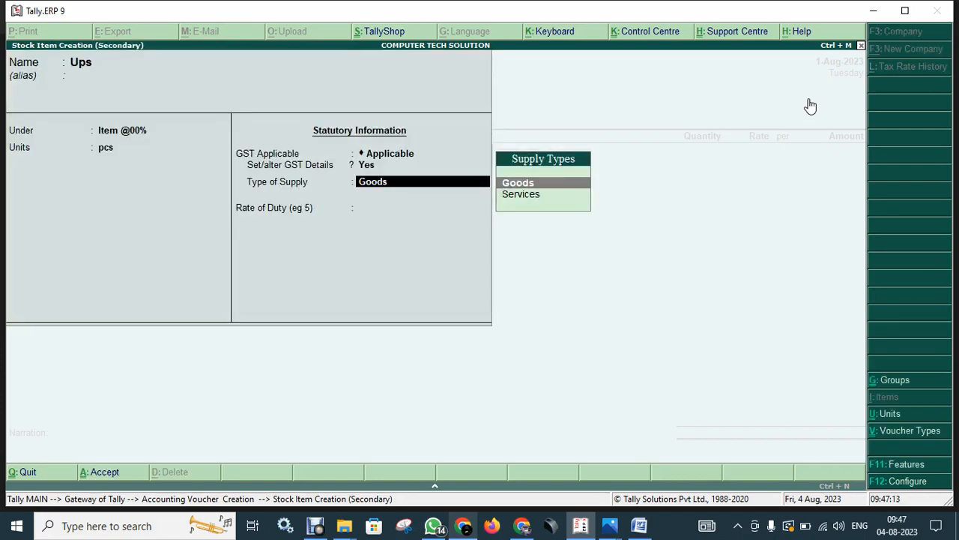
key(Return)
key(Return)
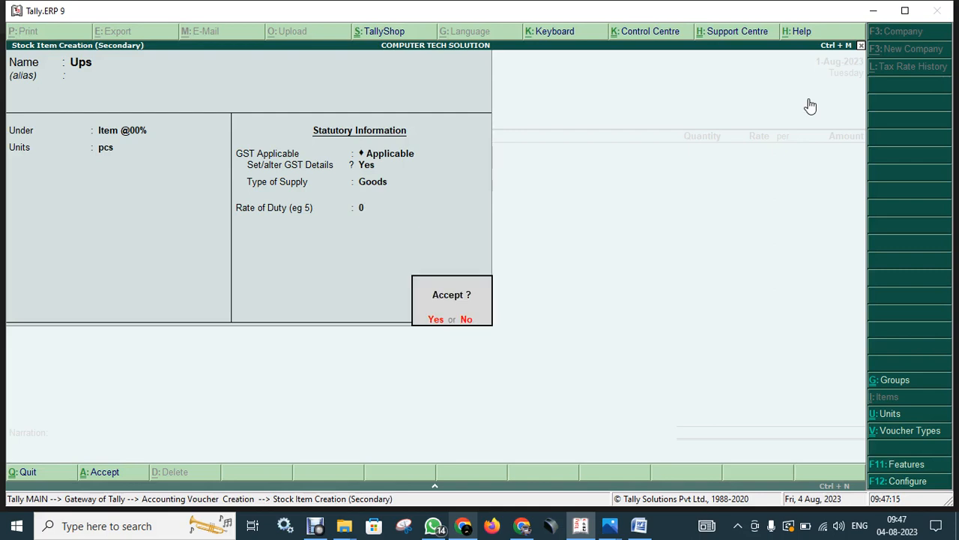
key(Return)
key(Return)
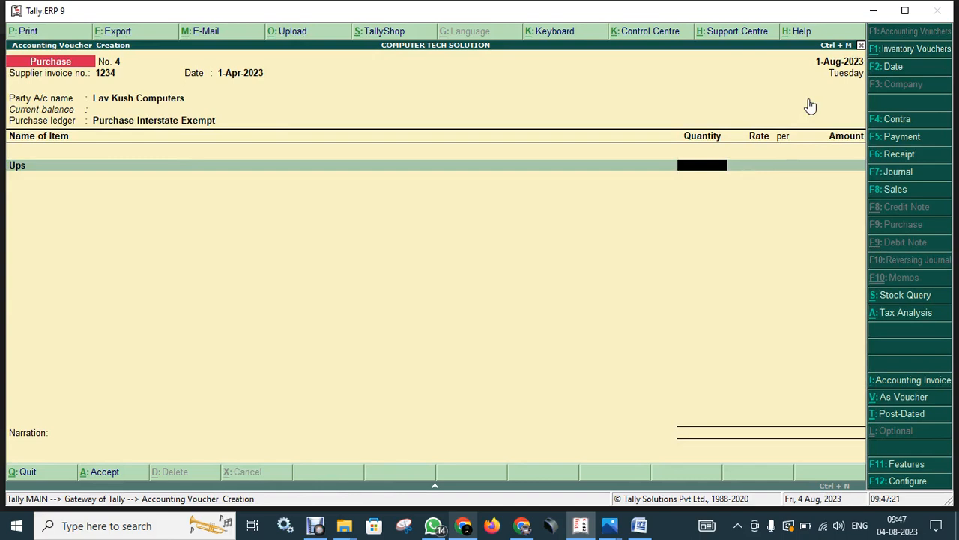
Enter 5 pcs of Ups at a rate of 1968.79, giving 9,843.95.
text(5)
key(Return)
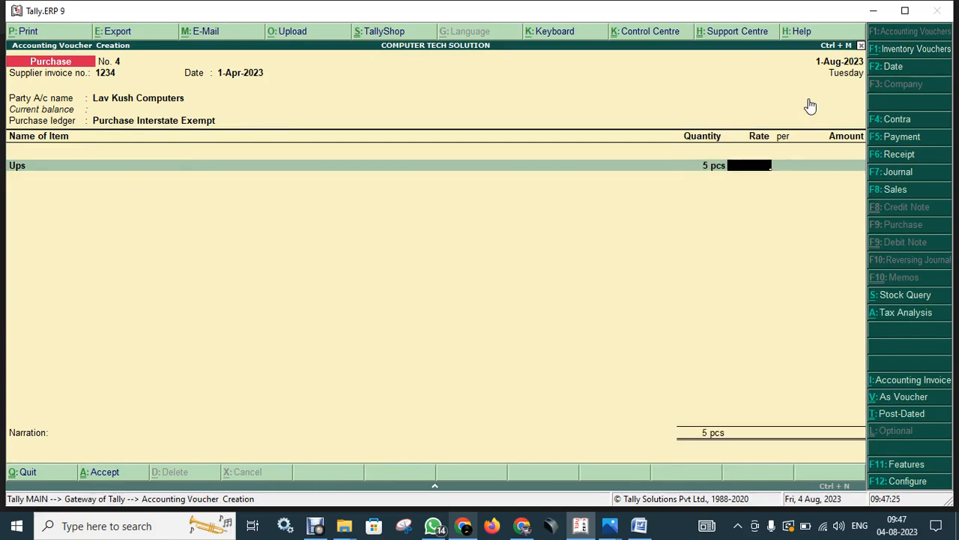
text(1968.79)
key(Return)
key(Return)
key(Return)
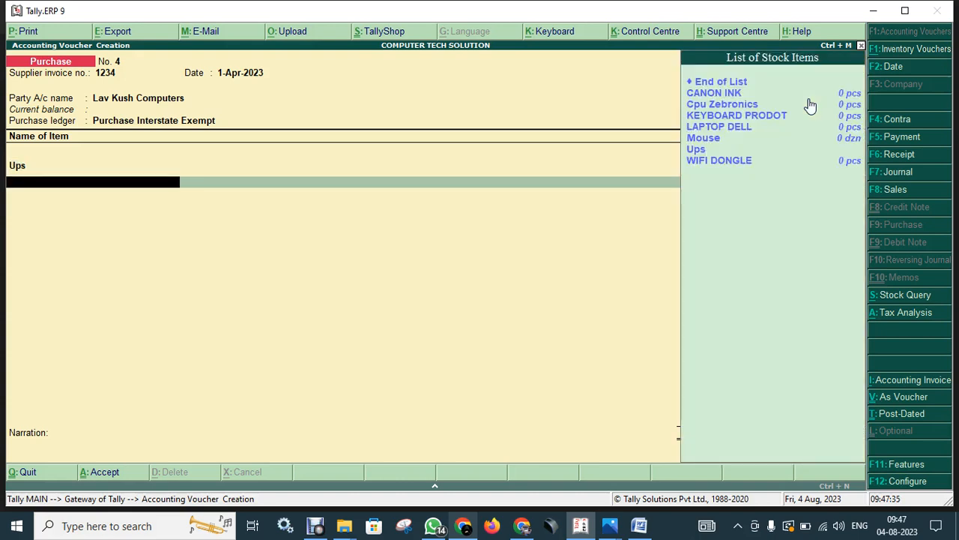
Browse the stock items list on the next line for a CPU item.
key(Down)
key(Down)
key(Down)
key(Down)
key(Down)
key(Down)
key(Down)
key(Up)
key(Up)
key(Up)
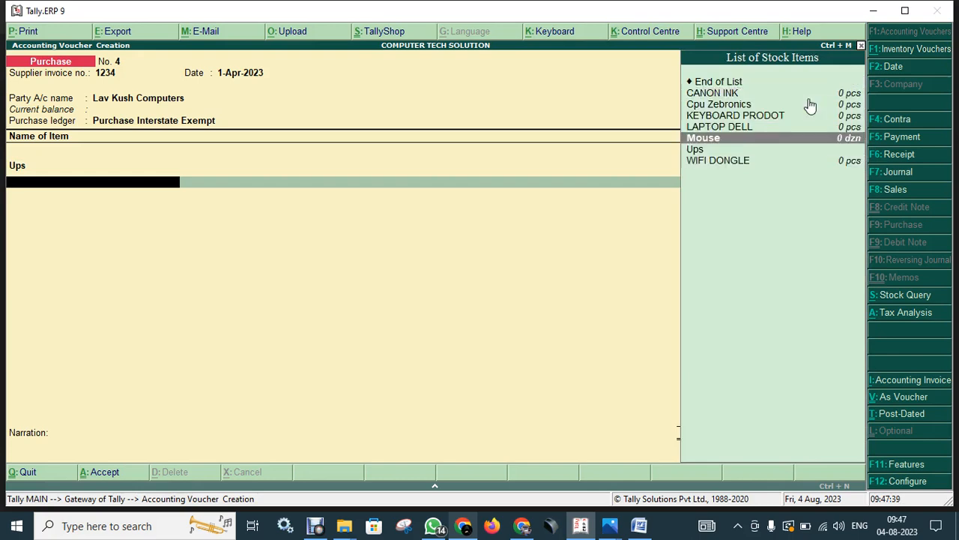
key(Down)
key(Up)
key(Down)
key(Up)
key(Down)
key(alt+c)
text(Cpu)
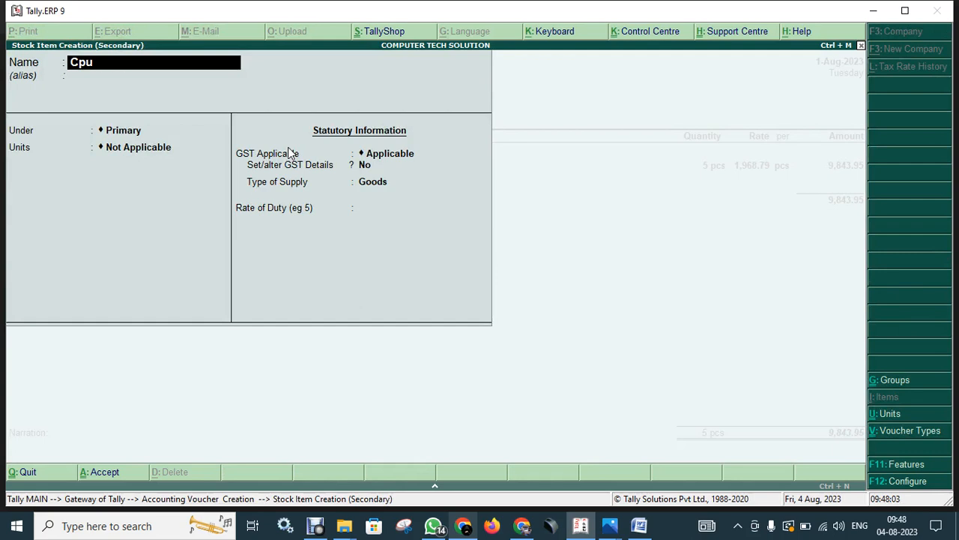
text( Dell)
key(Return)
key(Return)
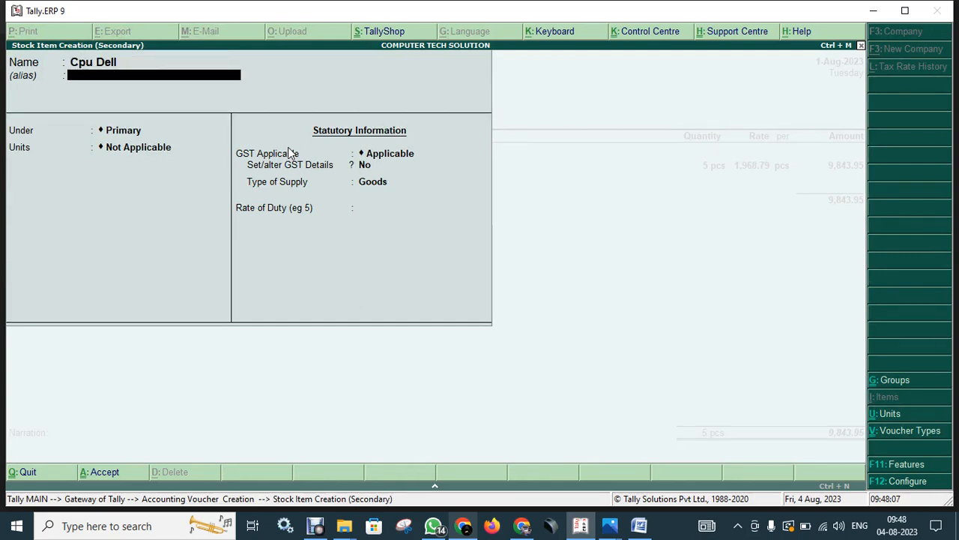
key(Down)
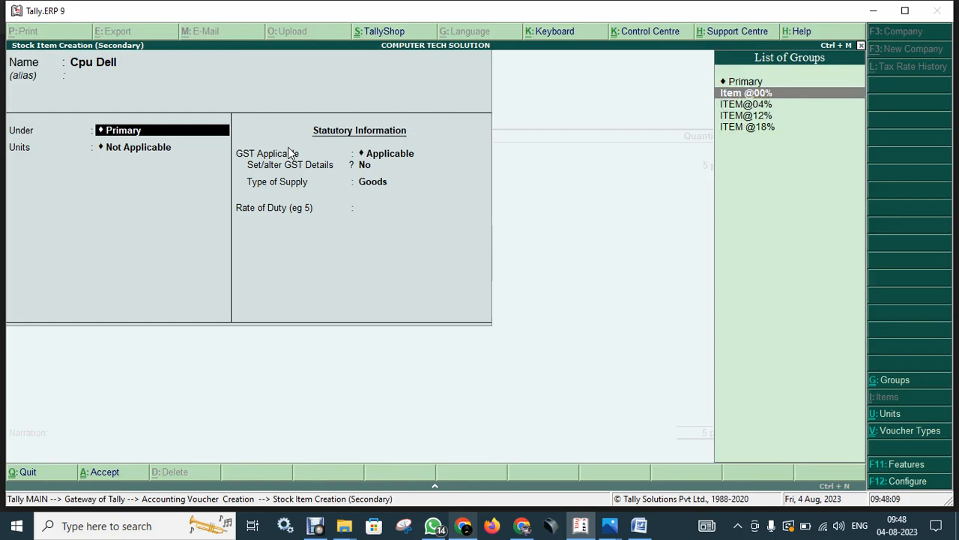
key(Return)
key(Down)
key(Down)
key(Return)
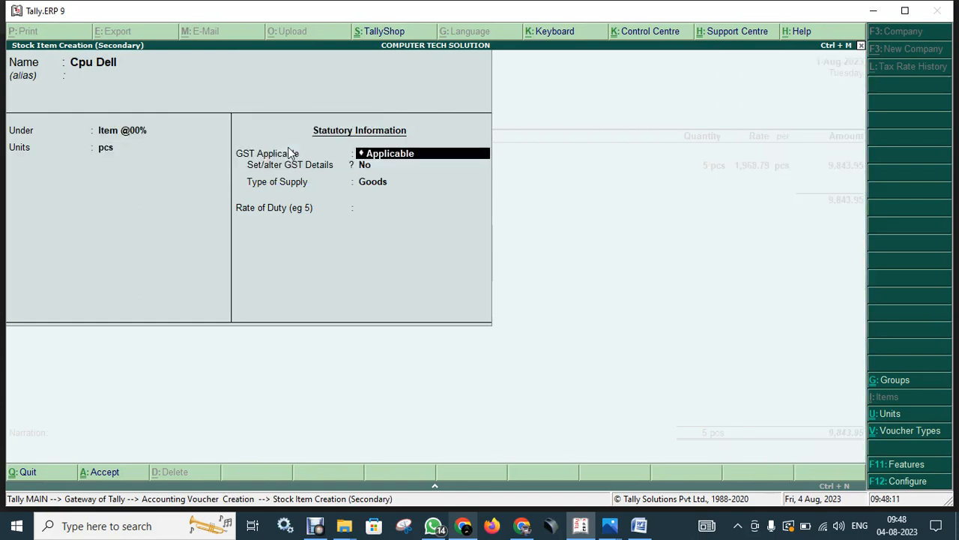
Give Cpu Dell GST details: HSN/SAC 8595, On Value, Exempt, Goods, rate 0.
key(Return)
key(y)
key(Return)
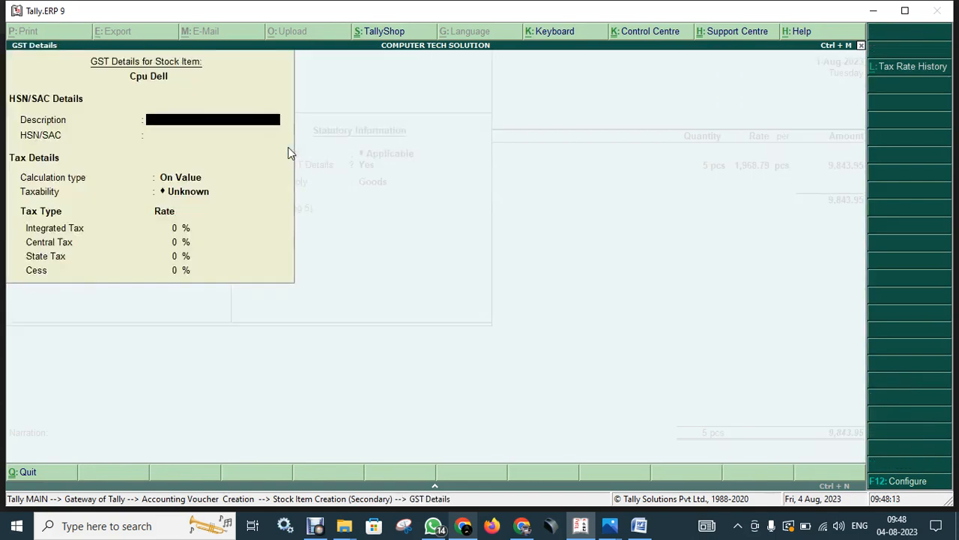
key(Return)
text(8595)
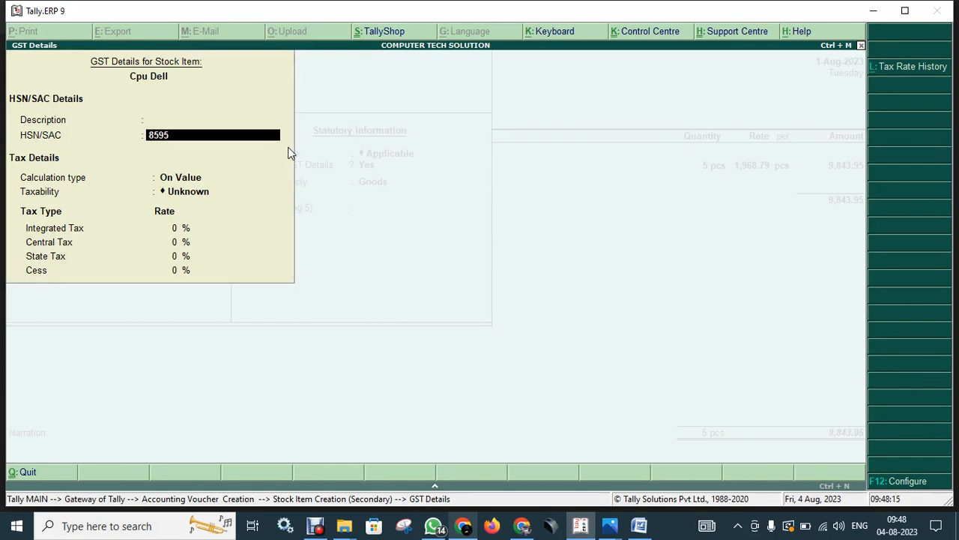
key(Return)
key(Return)
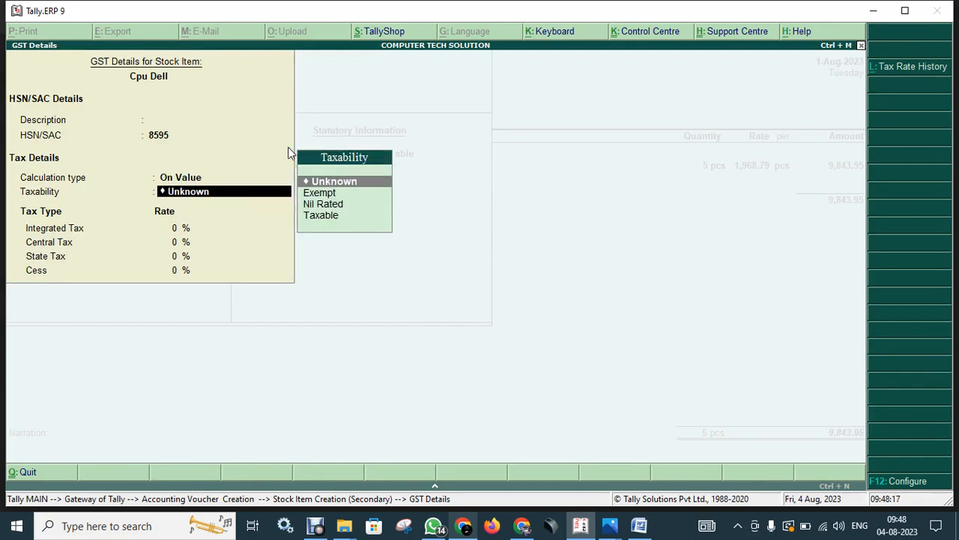
key(Down)
key(Return)
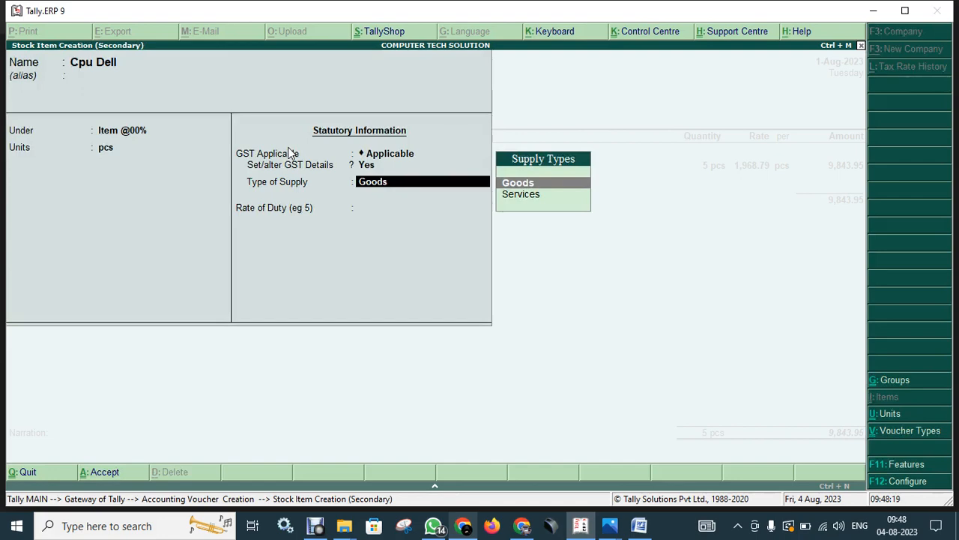
key(Return)
text(0)
key(Return)
key(Return)
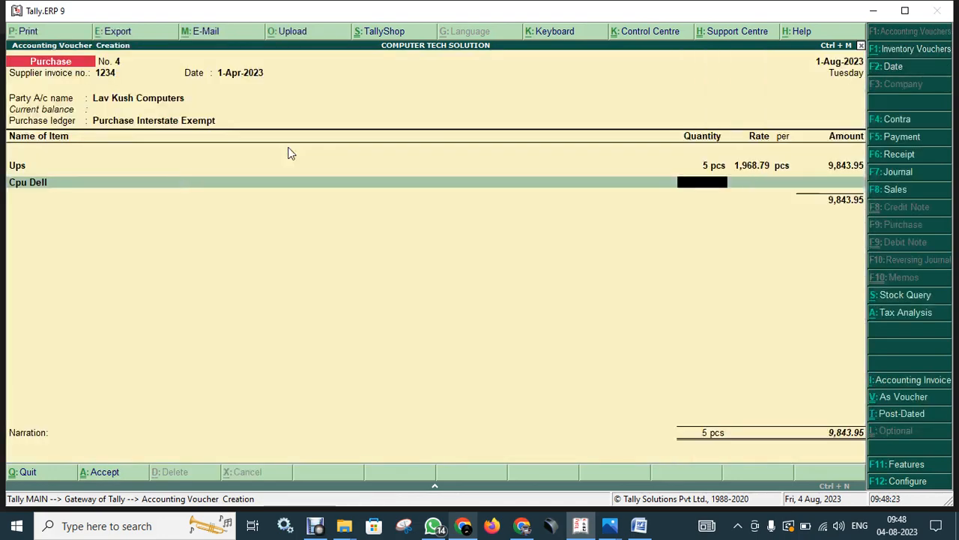
Enter 5 pcs of Cpu Dell at 6,798.97 for 33,994.85, totalling 43,838.80.
text(5)
key(Return)
text(6,798.)
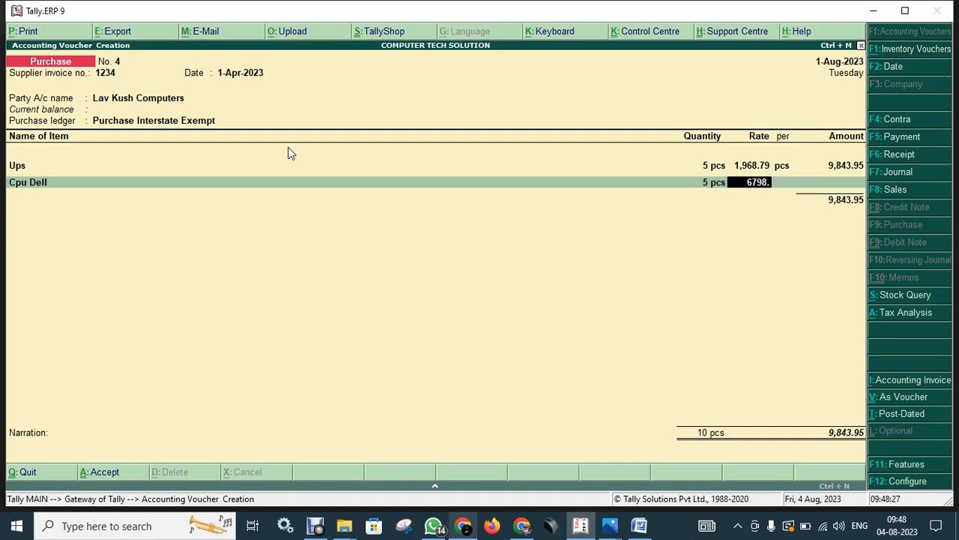
text(97)
key(Return)
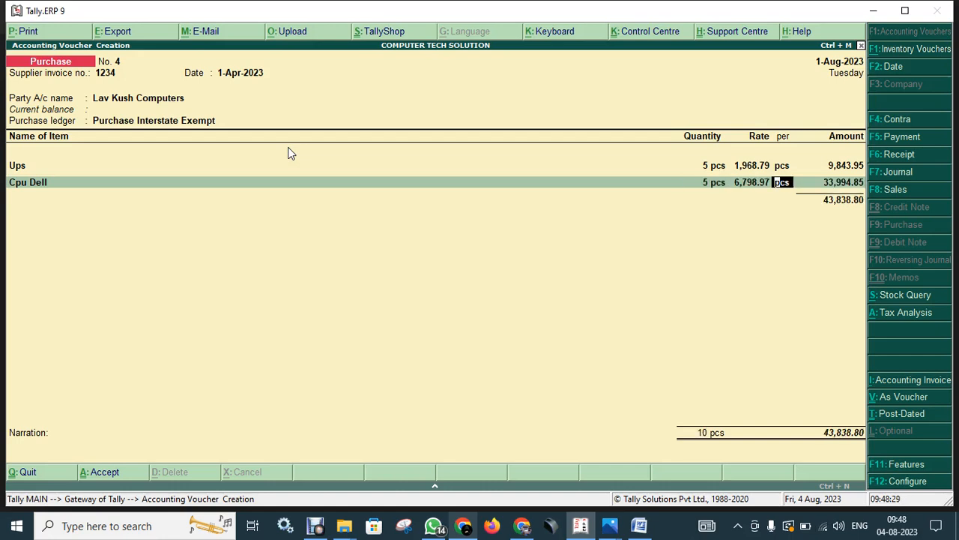
key(Return)
key(Return)
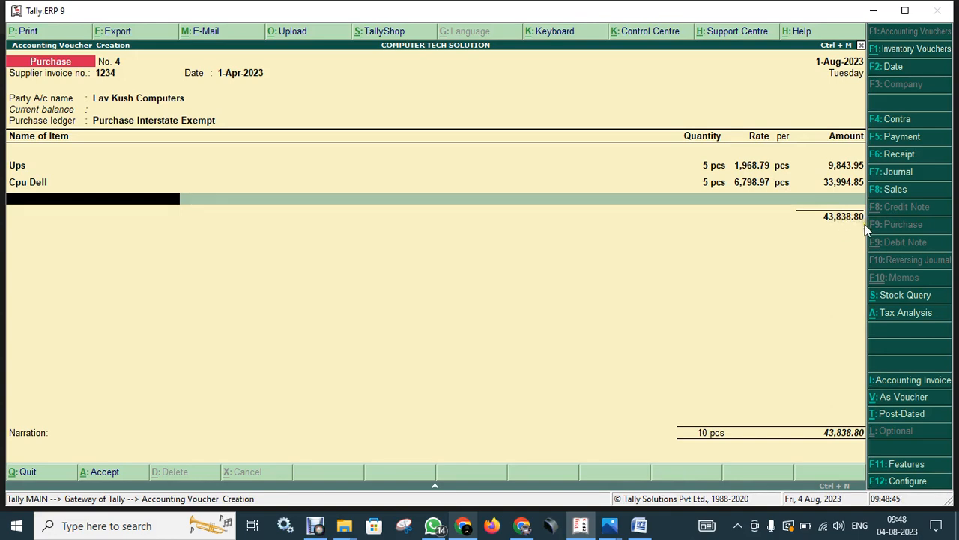
End the item list below the Cpu Dell line and move on to Narration.
key(Return)
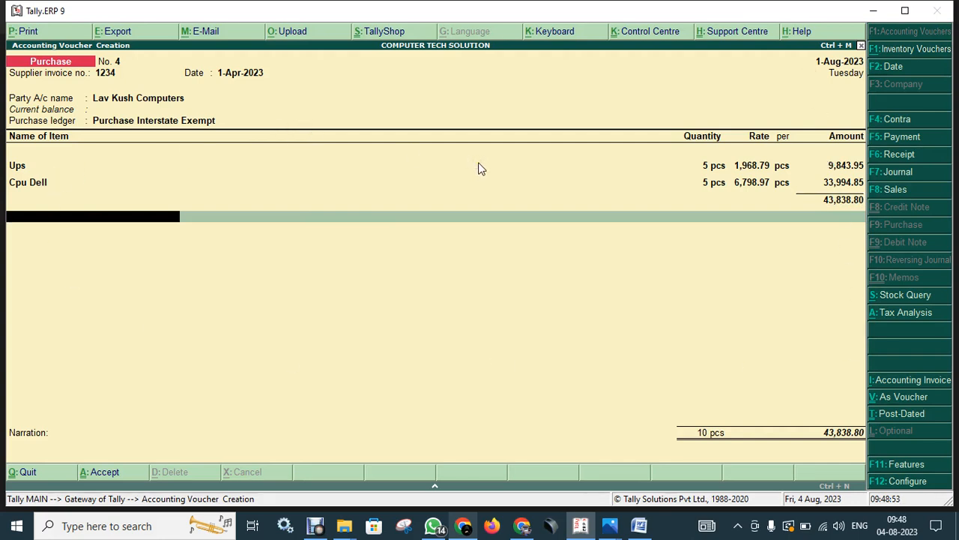
click(473, 219)
key(Return)
key(Return)
key(Return)
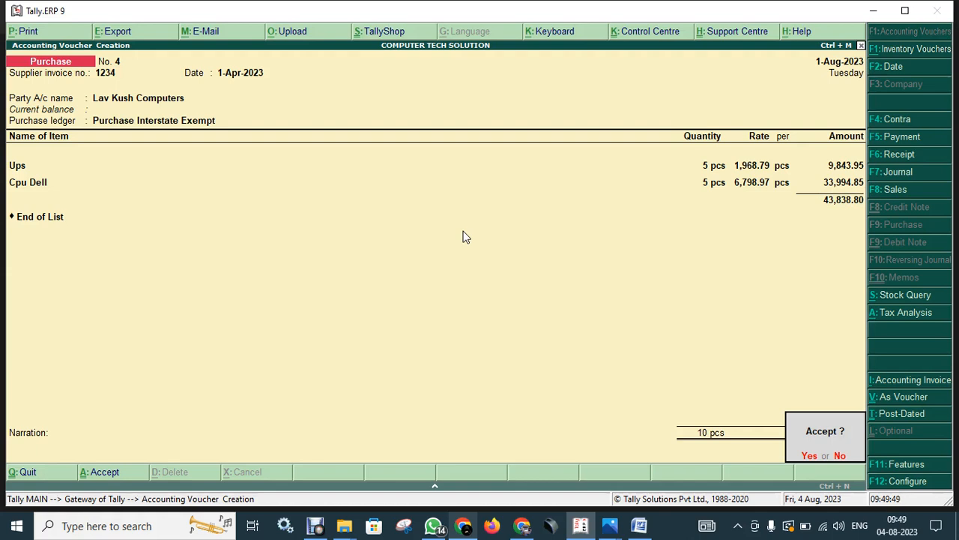
Save voucher No. 4, then reopen it from the Day Book for alteration.
key(Return)
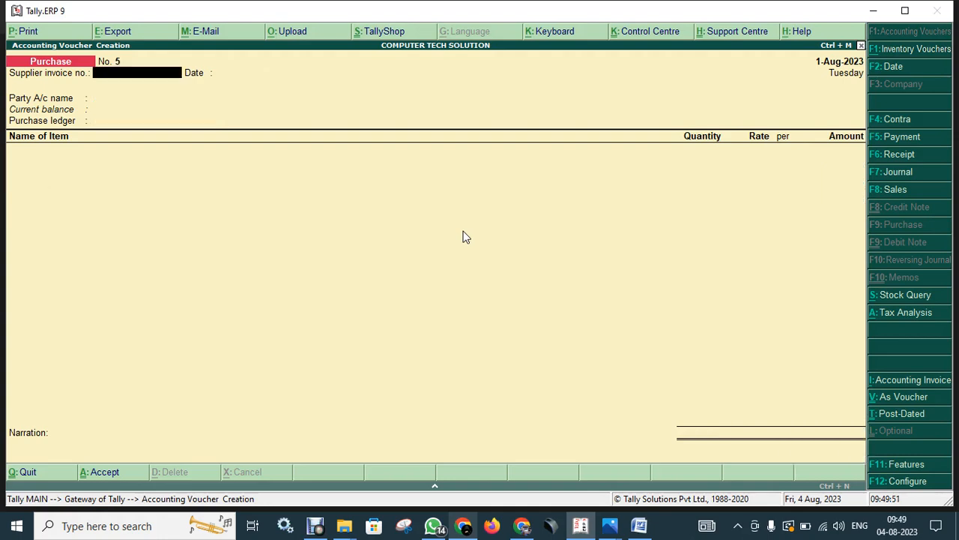
key(Escape)
key(Return)
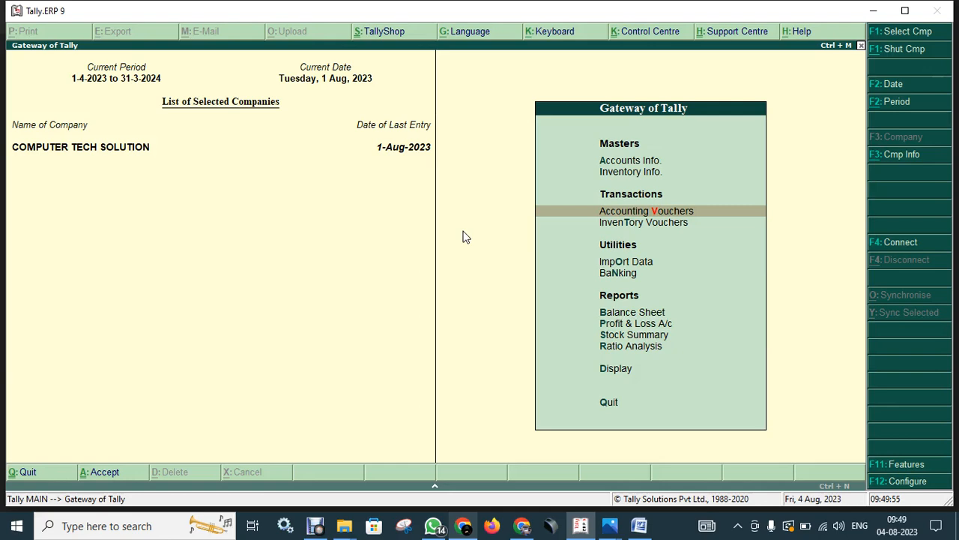
key(d)
key(y)
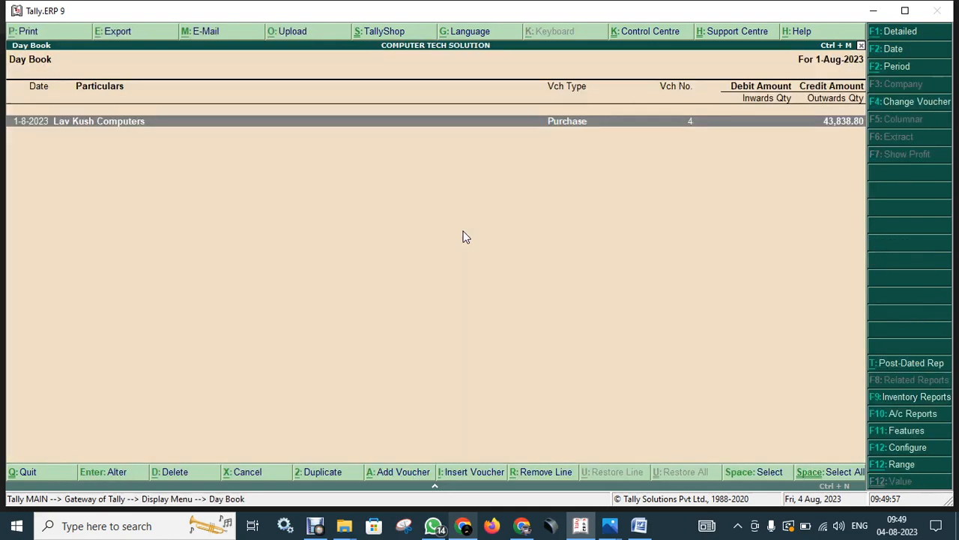
key(Return)
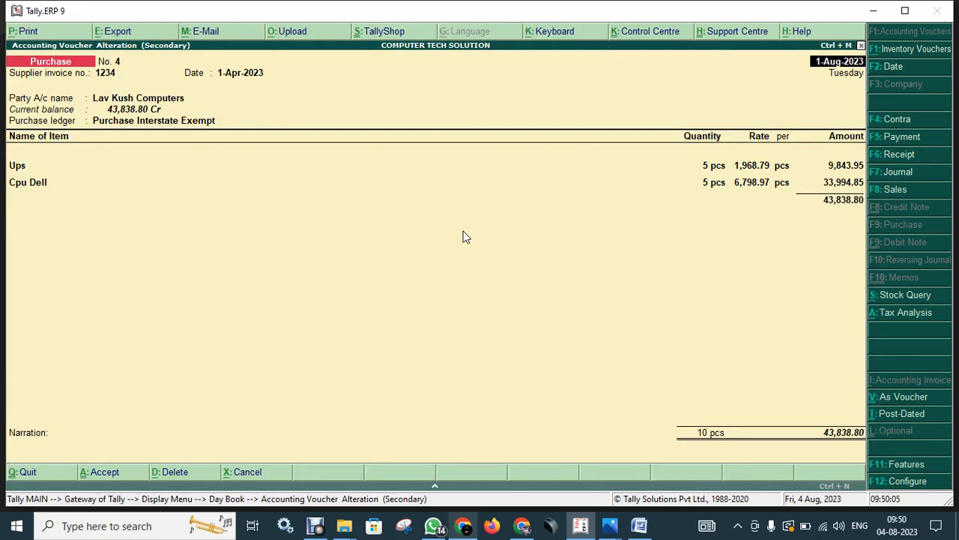
Export the voucher as an A4 PDF named Accounting Voucher.pdf, overwriting the existing file.
click(120, 32)
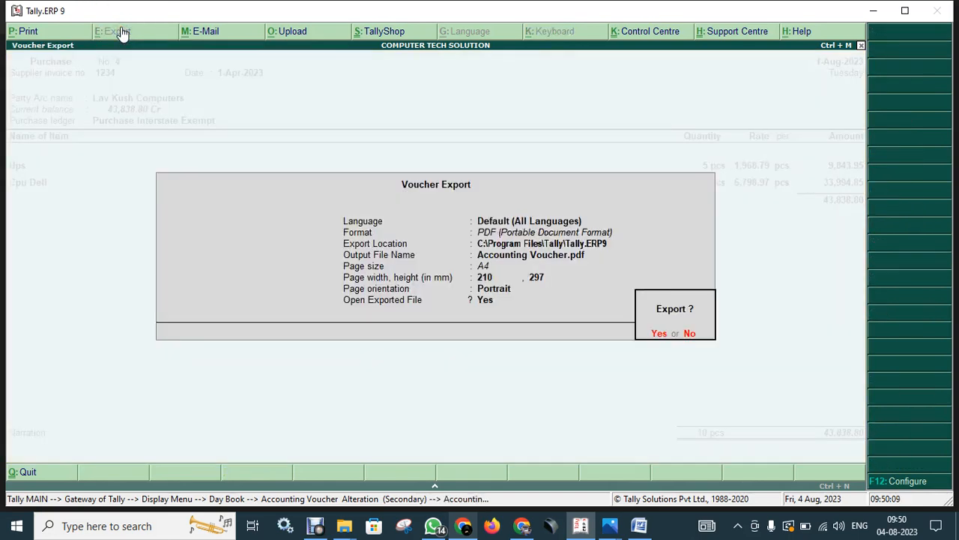
key(n)
key(Return)
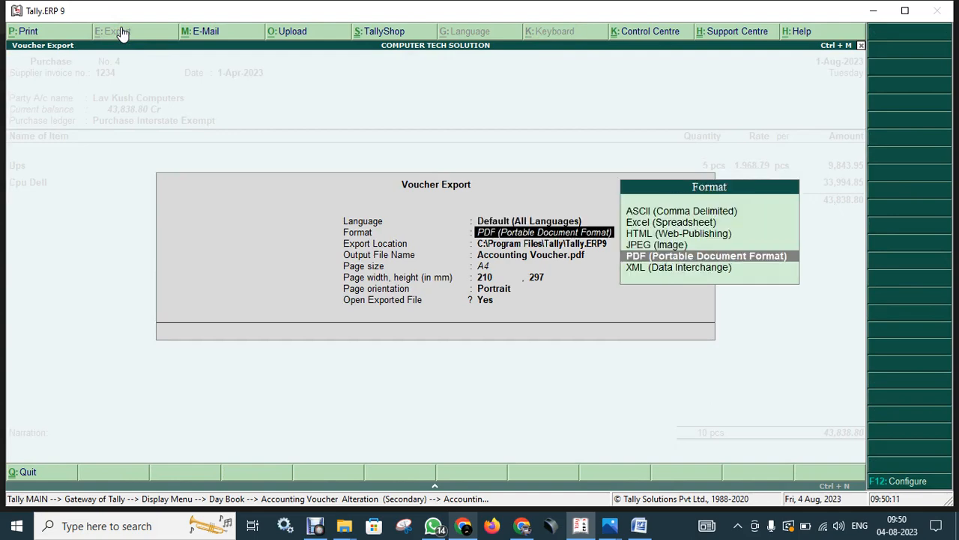
key(Return)
key(Return)
key(Return)
key(Return)
key(Return)
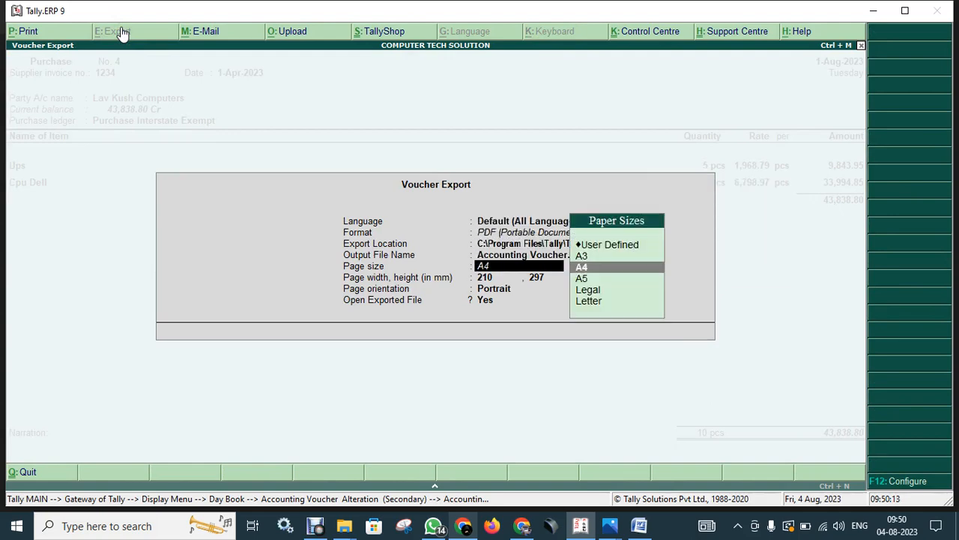
key(Return)
key(y)
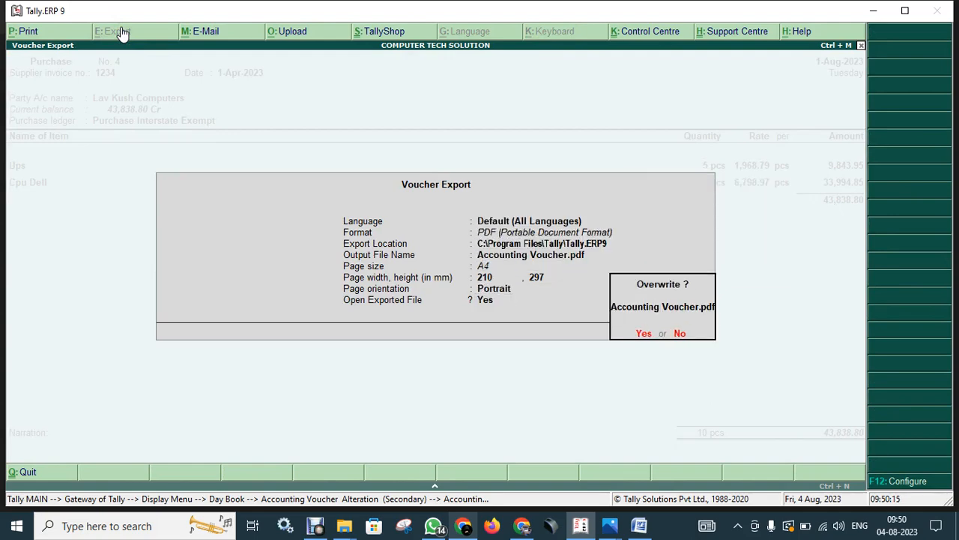
key(y)
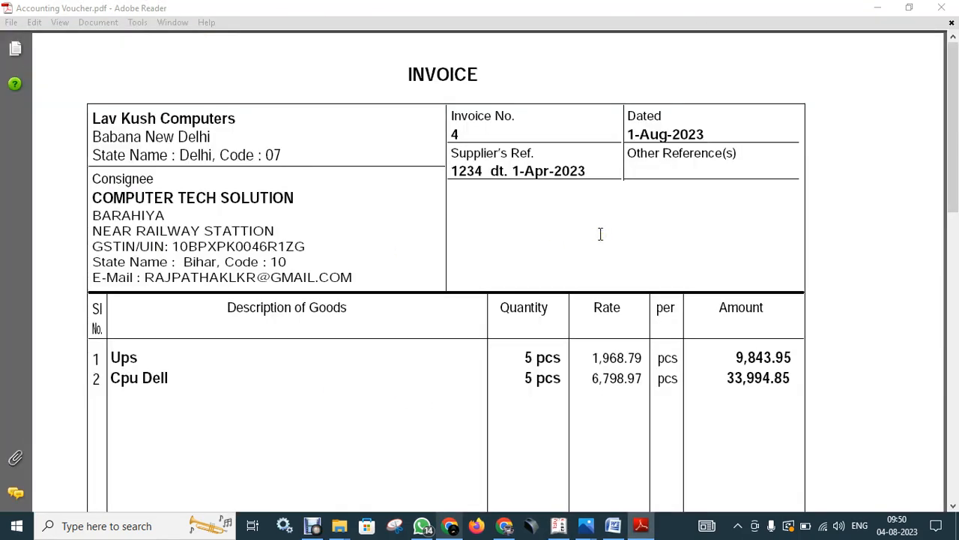
Scroll through the invoice PDF to check the Ups and Cpu Dell lines and the 43,838.80 total.
scroll(601, 234, down, 2)
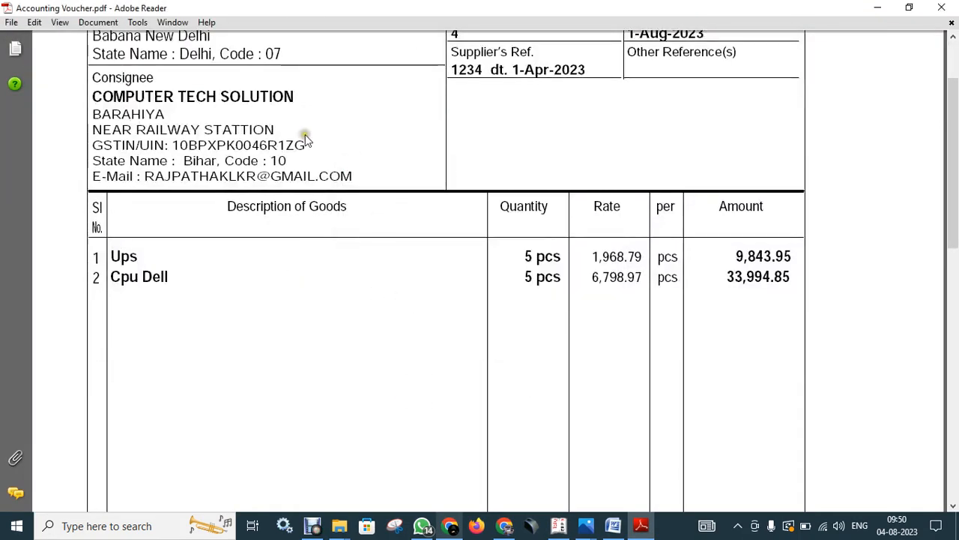
scroll(263, 216, up, 2)
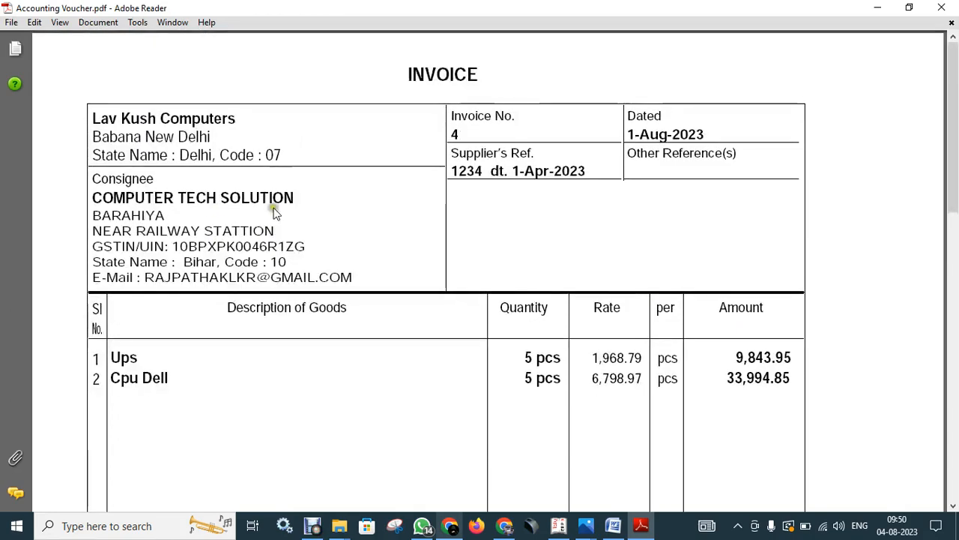
scroll(510, 219, down, 10)
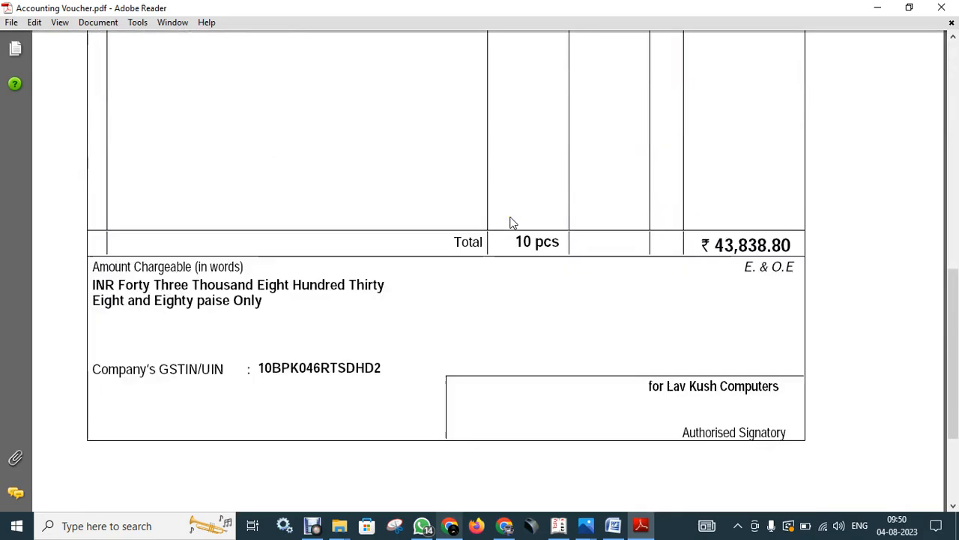
scroll(704, 296, up, 8)
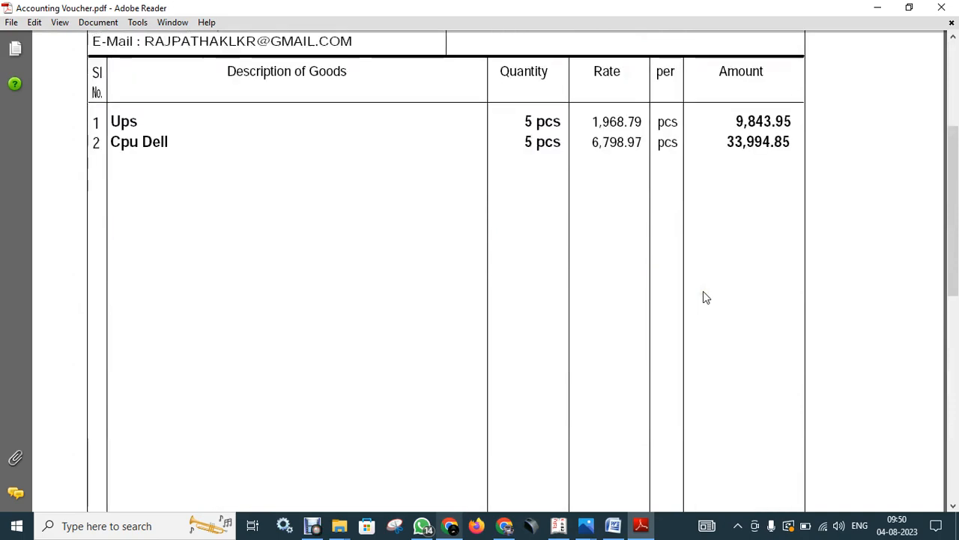
scroll(703, 297, up, 2)
scroll(180, 240, up, 4)
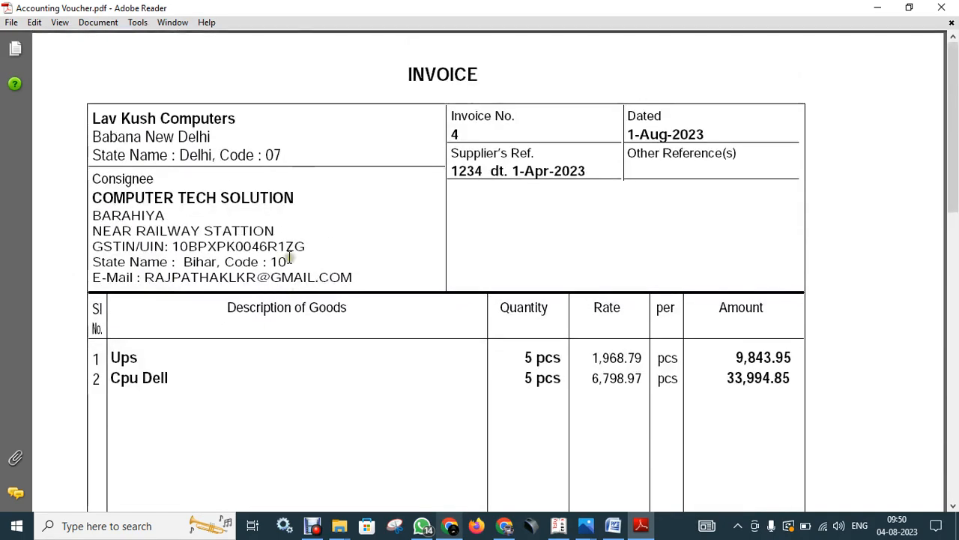
scroll(289, 257, down, 4)
scroll(163, 228, up, 4)
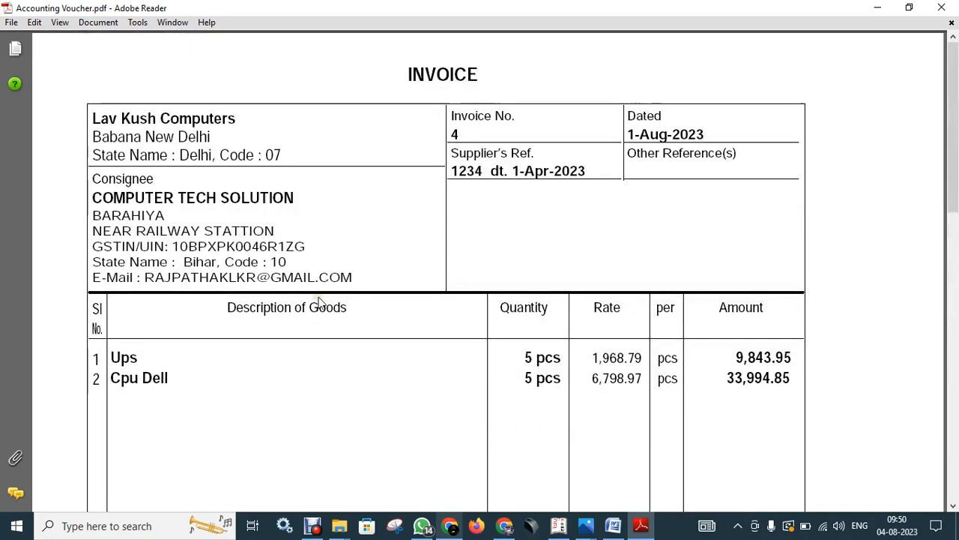
scroll(694, 209, down, 8)
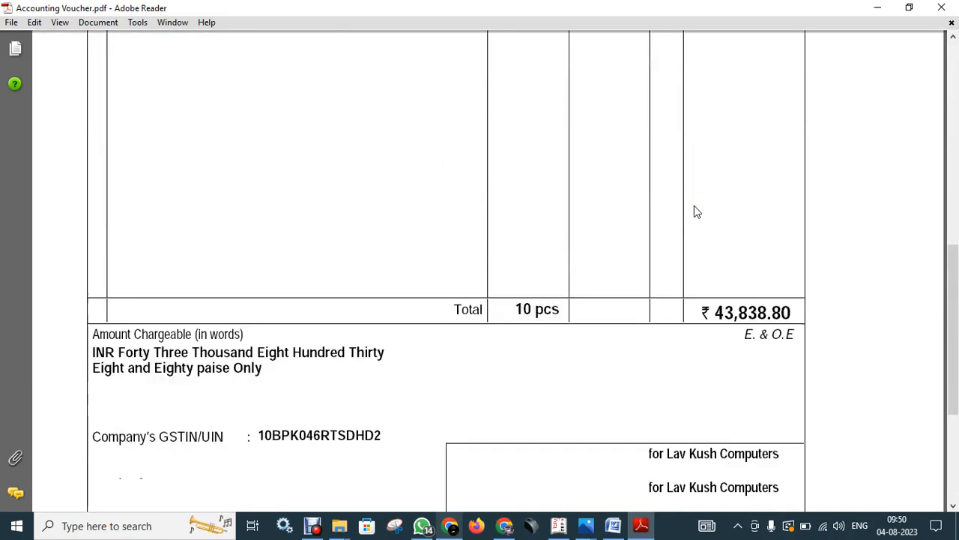
scroll(694, 211, down, 3)
Highlight the company's GSTIN on the invoice, then close Adobe Reader to return to purchase voucher No. 4.
drag(261, 267, 400, 272)
click(654, 318)
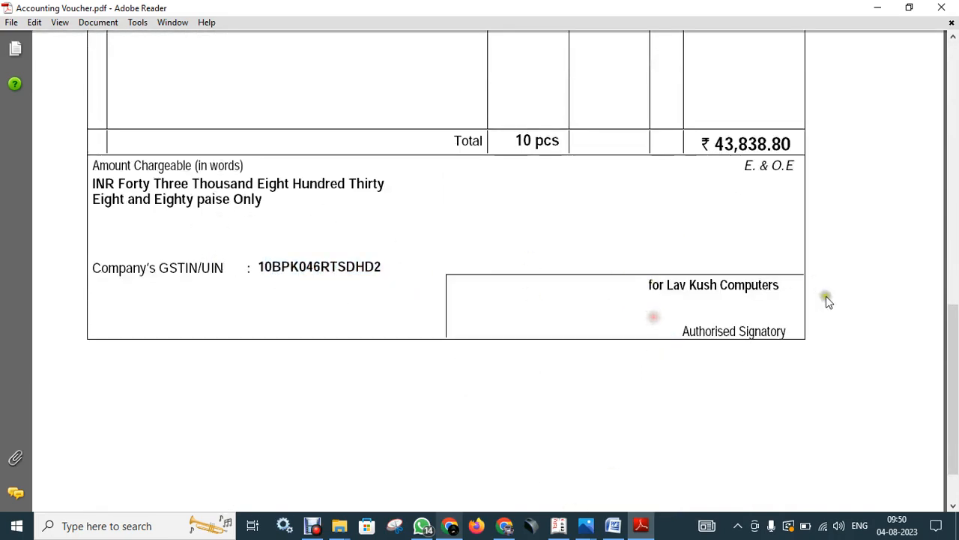
scroll(677, 268, up, 10)
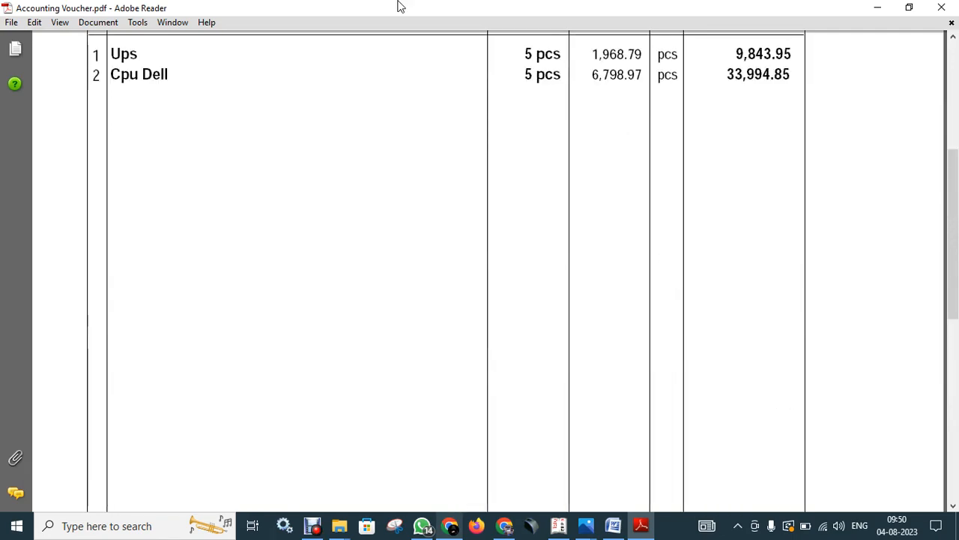
click(941, 7)
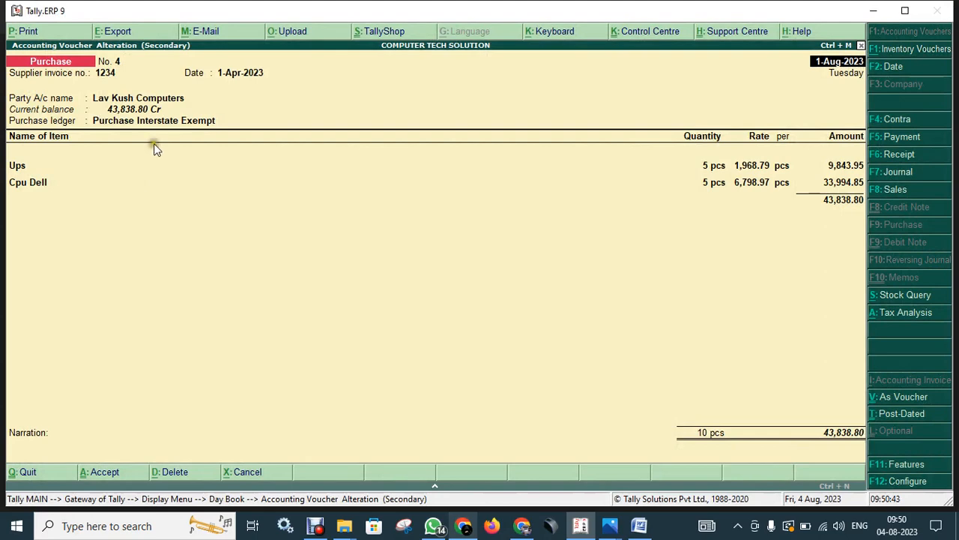
click(222, 234)
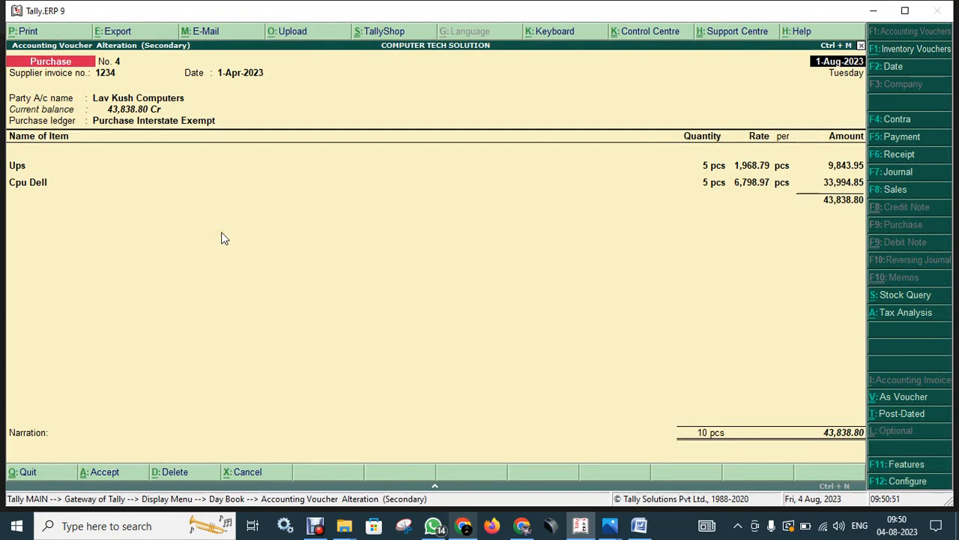